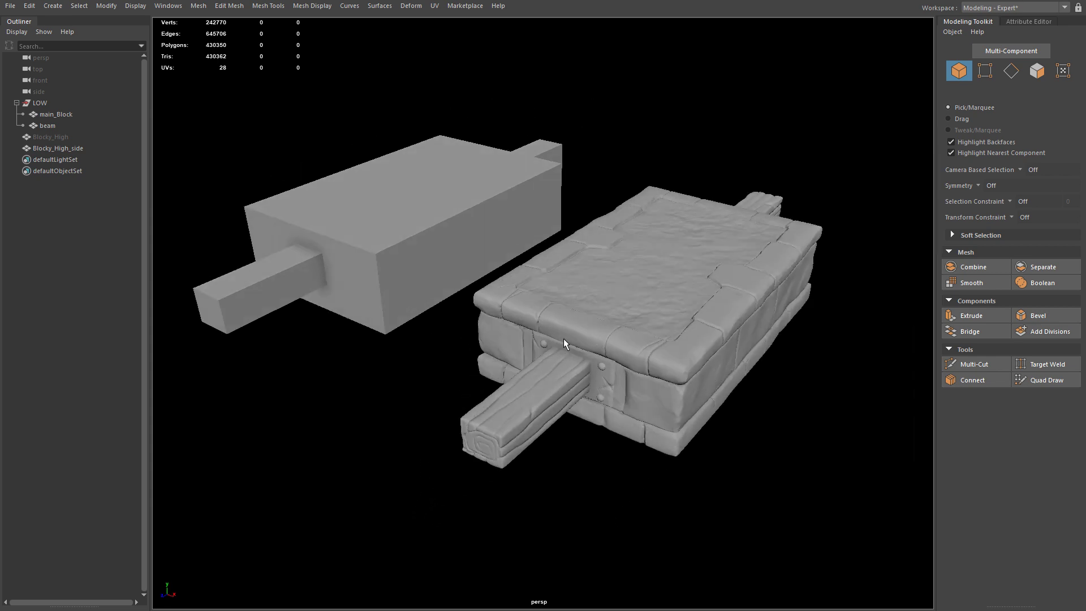
Compare the low-poly block and beam with the high-poly sculpted version from several angles, selecting the individual meshes
{"action": "left_click_drag", "start_coordinate": [516, 488], "coordinate": [523, 475], "text": "alt"}
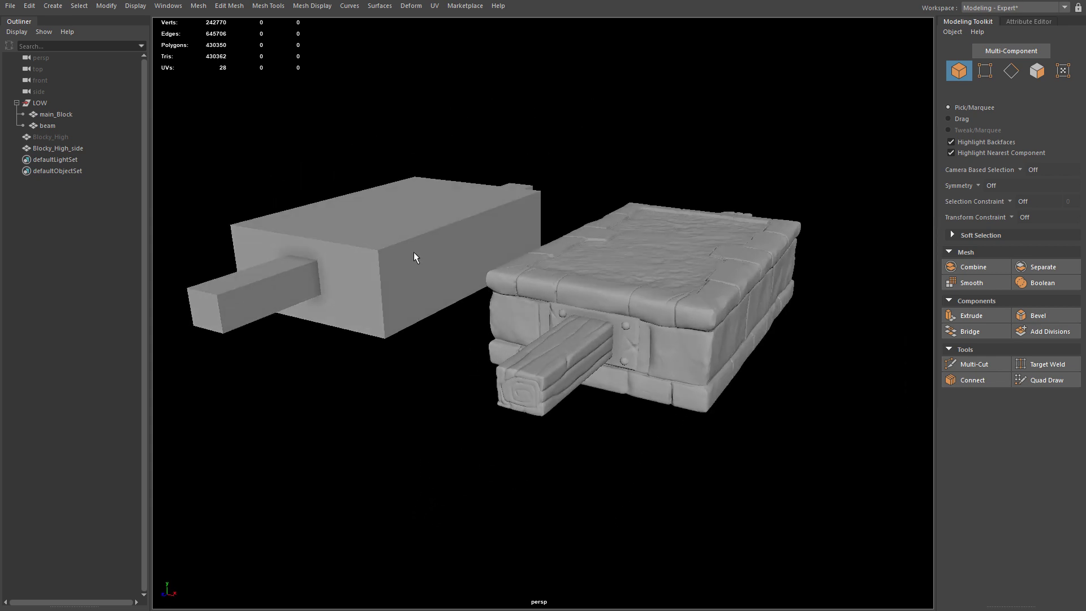
{"action": "left_click_drag", "start_coordinate": [565, 338], "coordinate": [537, 341], "text": "alt"}
{"action": "left_click_drag", "start_coordinate": [430, 291], "coordinate": [484, 335], "text": "alt"}
{"action": "right_click_drag", "start_coordinate": [485, 335], "coordinate": [512, 354], "text": "alt"}
{"action": "left_click_drag", "start_coordinate": [512, 353], "coordinate": [529, 409], "text": "alt"}
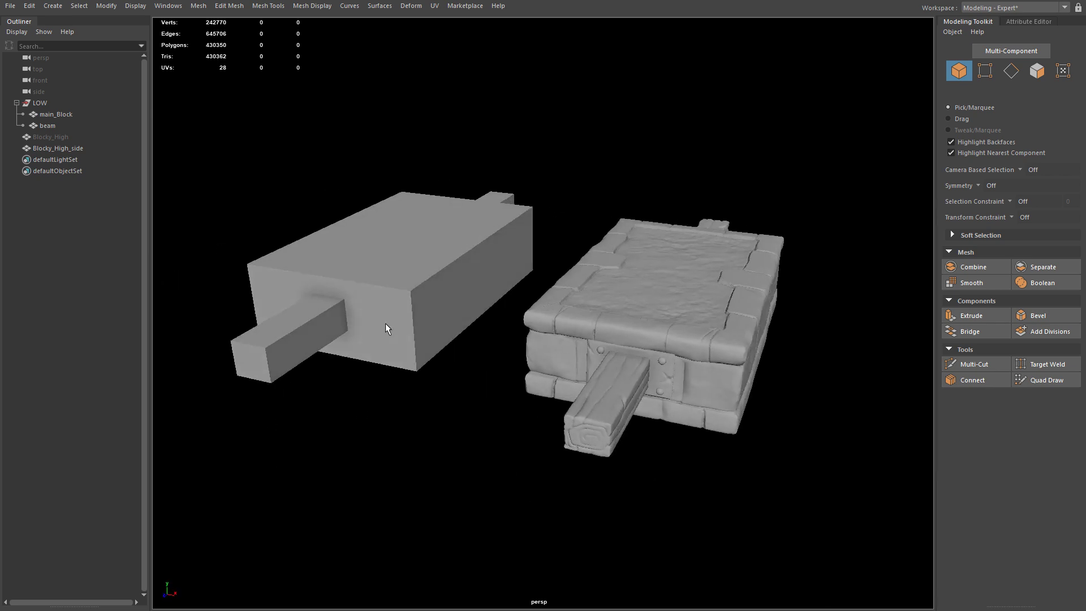
{"action": "middle_click_drag", "start_coordinate": [428, 309], "coordinate": [496, 328], "text": "alt"}
{"action": "left_click", "coordinate": [438, 297]}
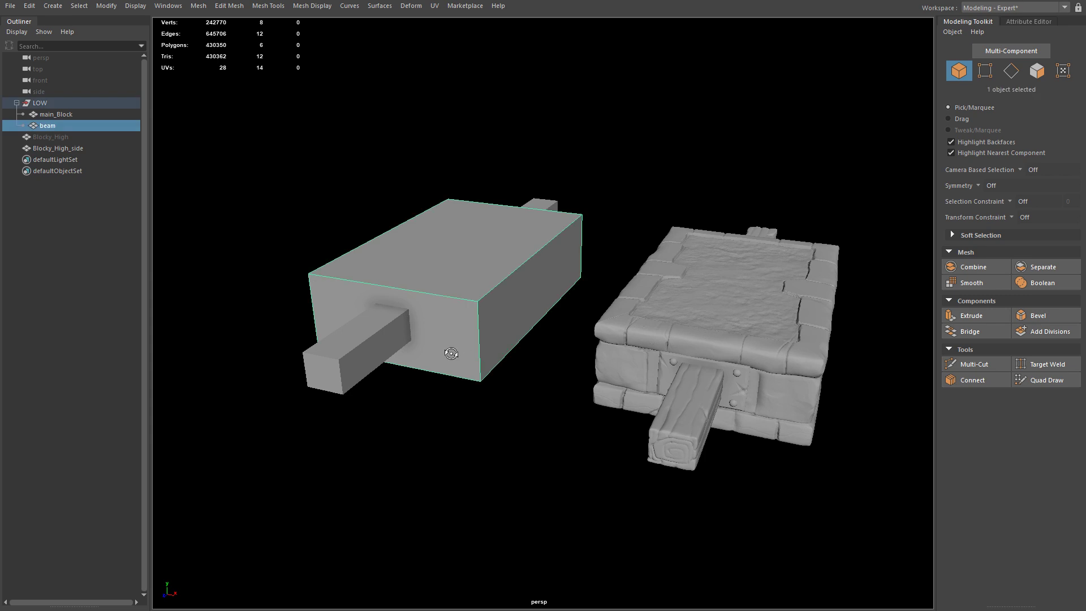
{"action": "left_click_drag", "start_coordinate": [458, 350], "coordinate": [436, 352], "text": "alt"}
{"action": "left_click", "coordinate": [369, 345]}
{"action": "left_click", "coordinate": [477, 321]}
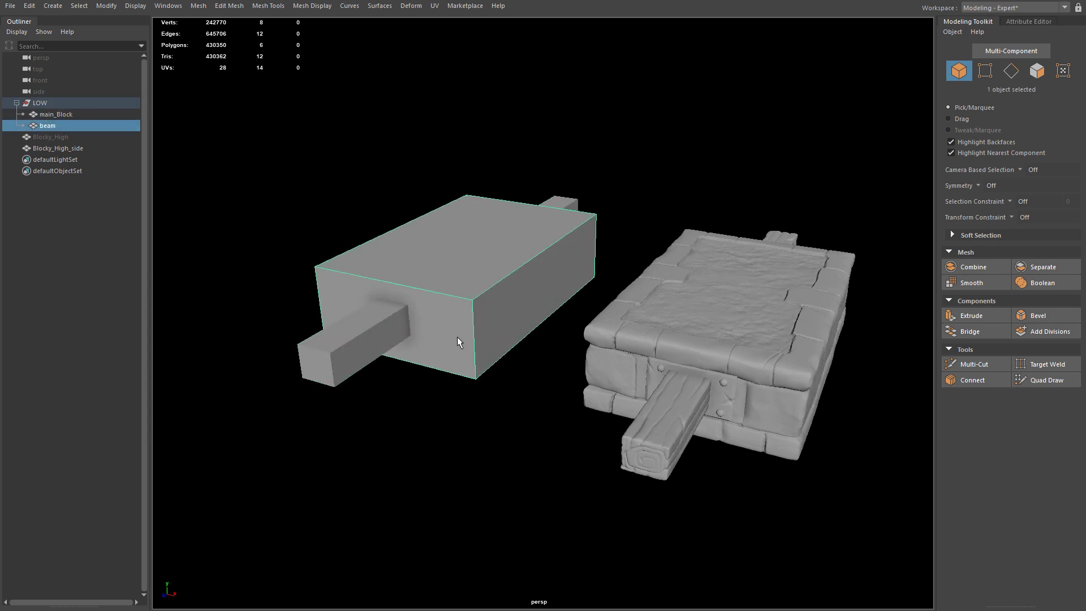
{"action": "left_click_drag", "start_coordinate": [477, 321], "coordinate": [432, 349], "text": "alt"}
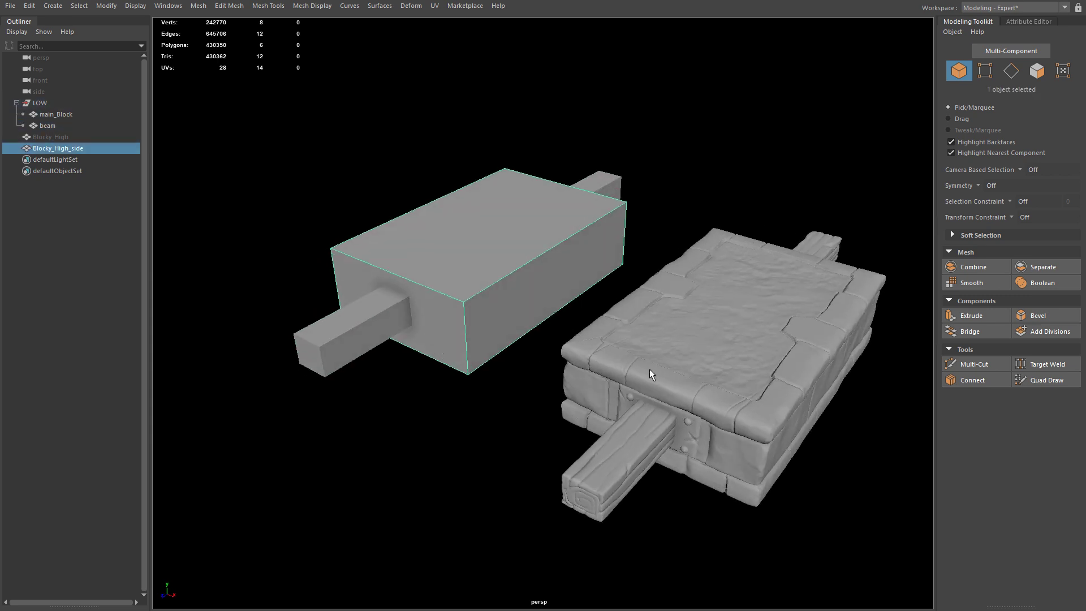
{"action": "left_click", "coordinate": [649, 369]}
{"action": "key", "text": "w"}
{"action": "left_click", "coordinate": [358, 284]}
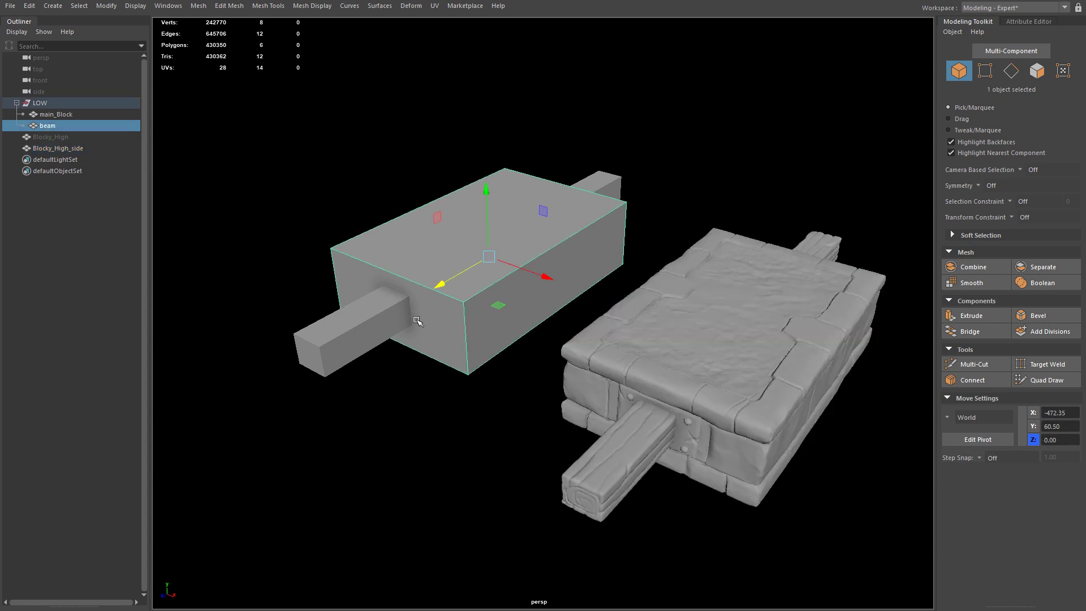
Hide the high-poly Blocky_High_side mesh and clear the selection
{"action": "left_click_drag", "start_coordinate": [678, 428], "coordinate": [710, 440], "text": "alt"}
{"action": "left_click", "coordinate": [812, 399]}
{"action": "key", "text": "h"}
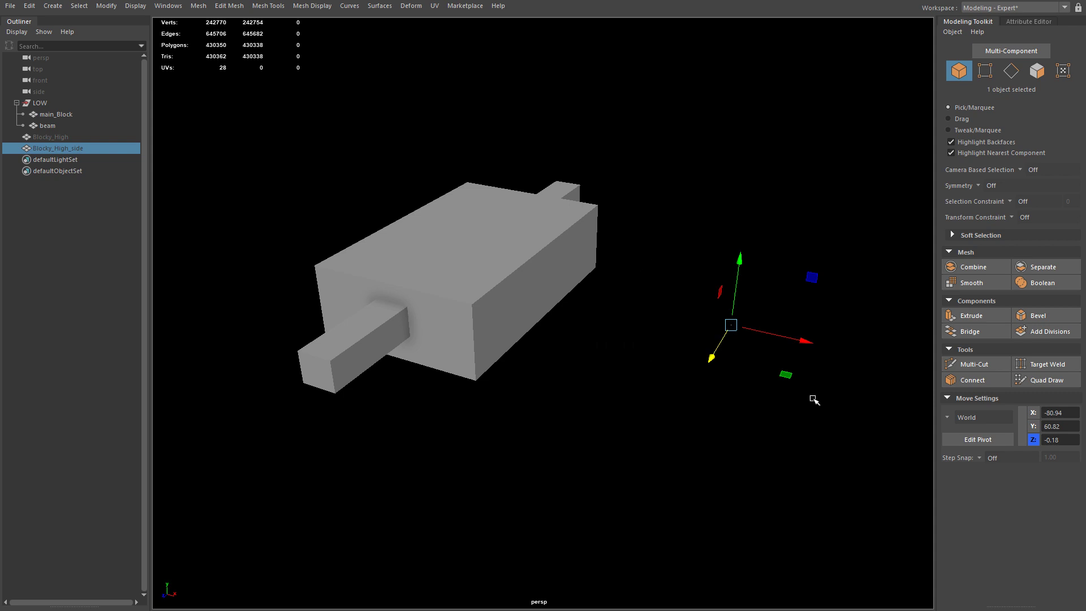
{"action": "left_click", "coordinate": [619, 380]}
Examine the low-poly block and the long beam running through it from several angles
{"action": "left_click", "coordinate": [443, 278]}
{"action": "middle_click_drag", "start_coordinate": [440, 298], "coordinate": [614, 351], "text": "alt"}
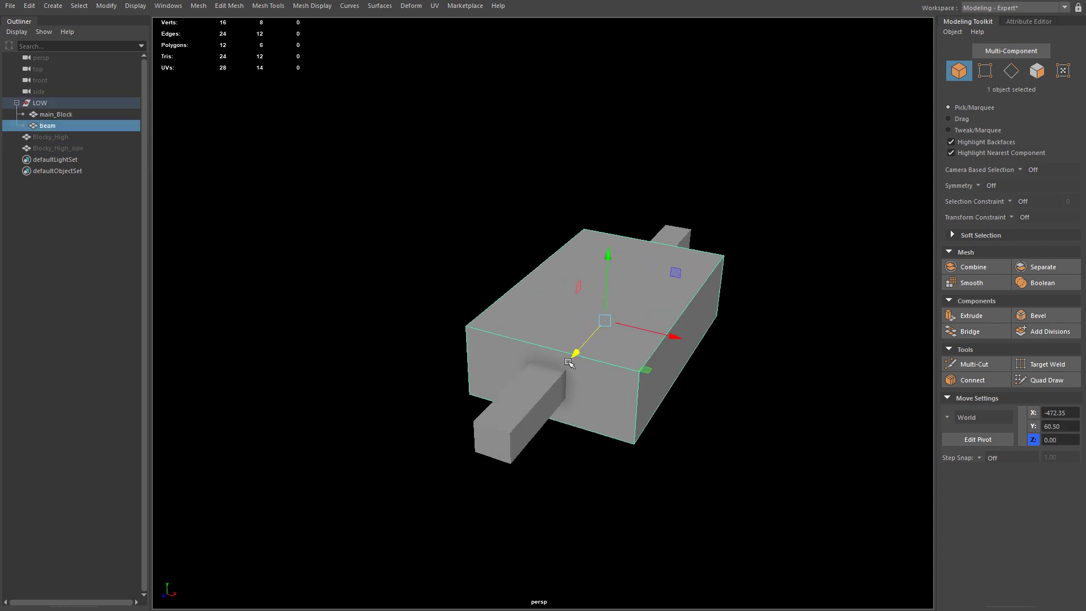
{"action": "left_click_drag", "start_coordinate": [605, 376], "coordinate": [548, 354], "text": "alt"}
{"action": "right_click_drag", "start_coordinate": [548, 354], "coordinate": [659, 334], "text": "alt"}
{"action": "left_click_drag", "start_coordinate": [667, 322], "coordinate": [695, 367], "text": "alt"}
{"action": "middle_click_drag", "start_coordinate": [695, 367], "coordinate": [691, 344], "text": "alt"}
{"action": "right_click_drag", "start_coordinate": [691, 344], "coordinate": [579, 371], "text": "alt"}
{"action": "key", "text": "w"}
{"action": "left_click", "coordinate": [714, 378]}
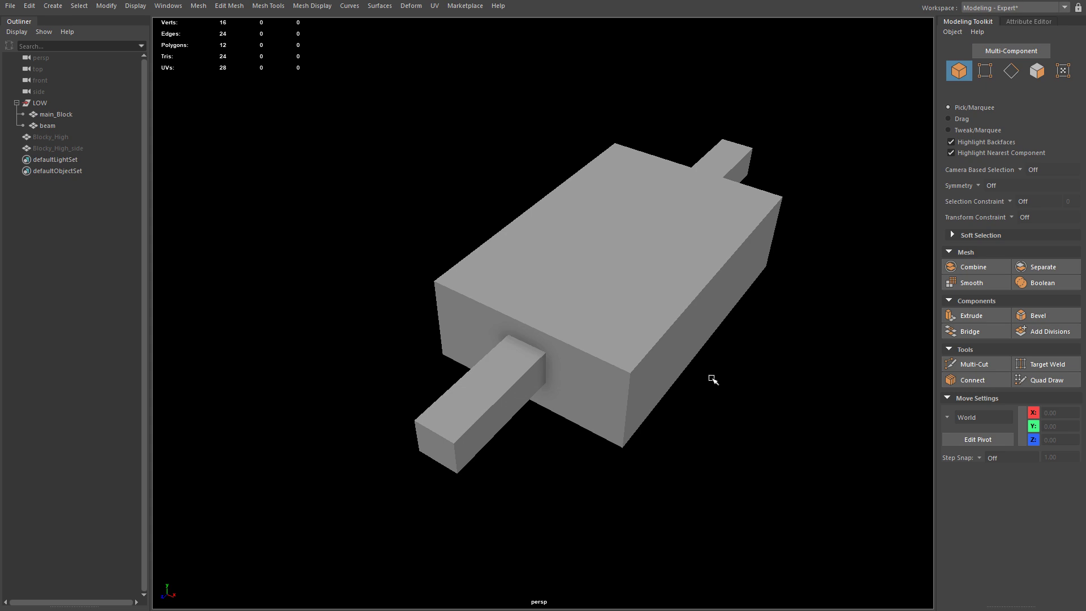
{"action": "mouse_move", "coordinate": [461, 289]}
{"action": "left_mouse_down", "text": "alt"}
{"action": "mouse_move", "coordinate": [456, 269]}
{"action": "mouse_move", "coordinate": [456, 293]}
{"action": "left_mouse_up", "text": "alt"}
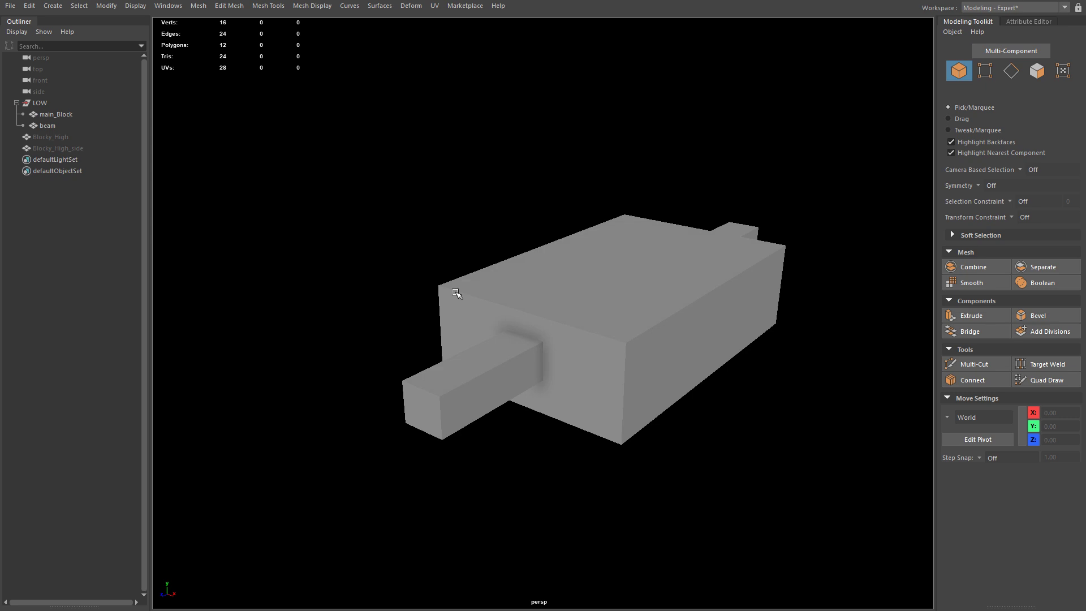
Try lifting the long low-poly beam out of the block to about Y 136, and undo the move
{"action": "left_click", "coordinate": [469, 363]}
{"action": "left_click_drag", "start_coordinate": [633, 267], "coordinate": [633, 211]}
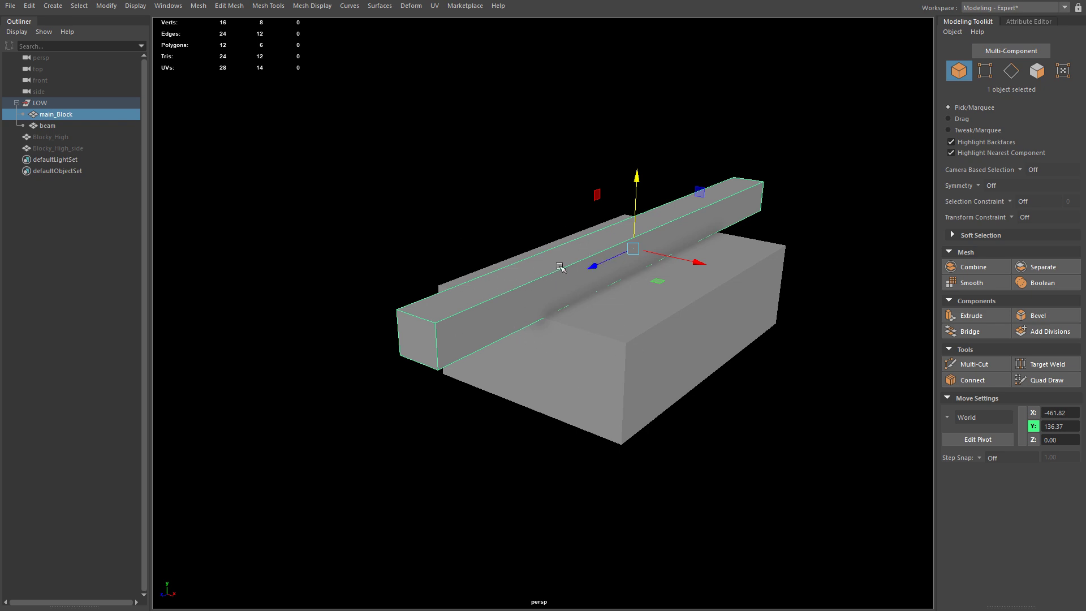
{"action": "key", "text": "ctrl+z"}
Inspect the two low-poly meshes by selecting them together and then the block and the long beam individually
{"action": "left_click_drag", "start_coordinate": [626, 305], "coordinate": [509, 395], "text": "alt"}
{"action": "left_click_drag", "start_coordinate": [692, 198], "coordinate": [732, 289], "text": "alt"}
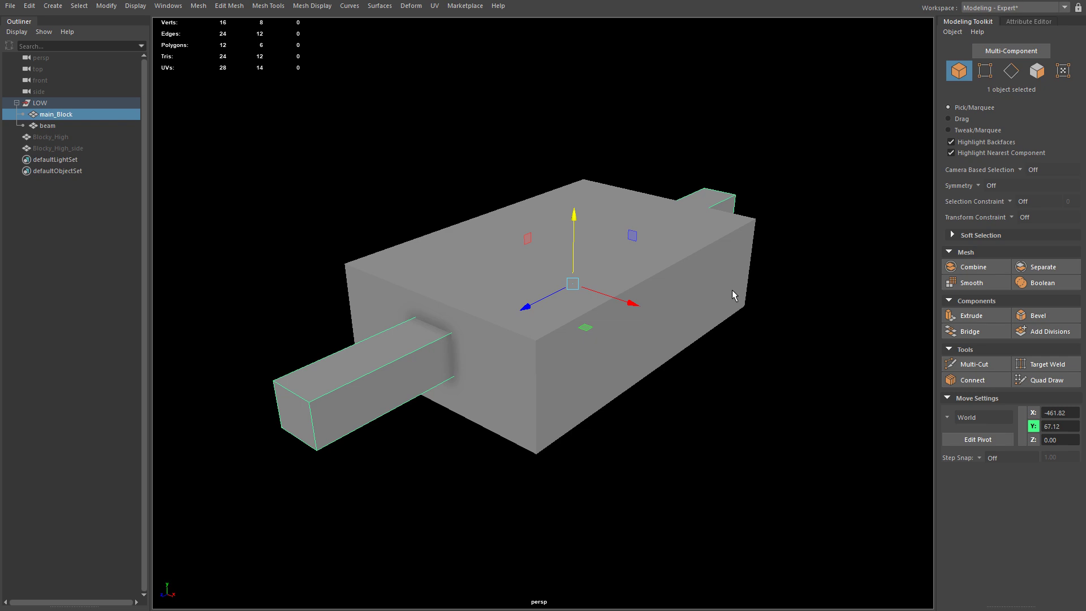
{"action": "key", "text": "q"}
{"action": "left_click_drag", "start_coordinate": [339, 192], "coordinate": [625, 443]}
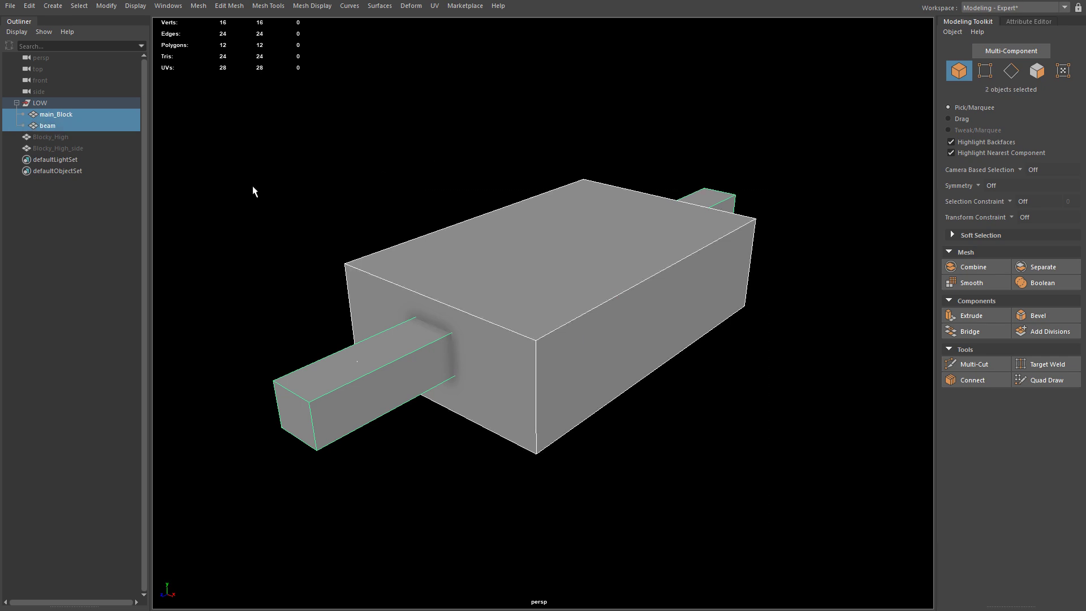
{"action": "left_click", "coordinate": [706, 488]}
{"action": "left_click_drag", "start_coordinate": [705, 488], "coordinate": [664, 462], "text": "alt"}
{"action": "left_click_drag", "start_coordinate": [589, 467], "coordinate": [589, 481], "text": "alt"}
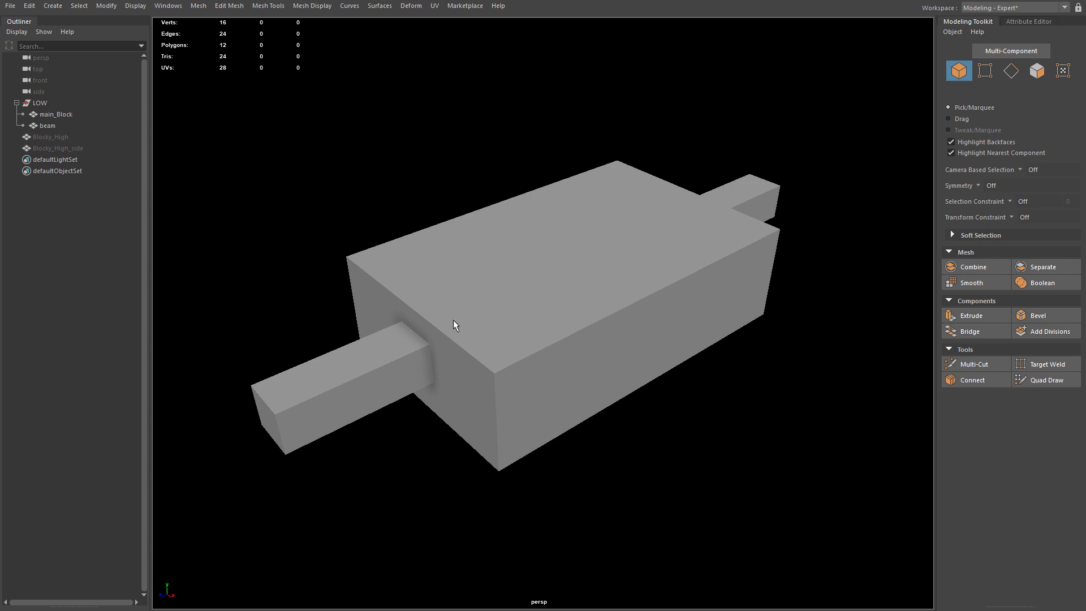
{"action": "left_click_drag", "start_coordinate": [414, 371], "coordinate": [389, 338], "text": "alt"}
{"action": "left_click", "coordinate": [386, 336]}
{"action": "left_click", "coordinate": [473, 306]}
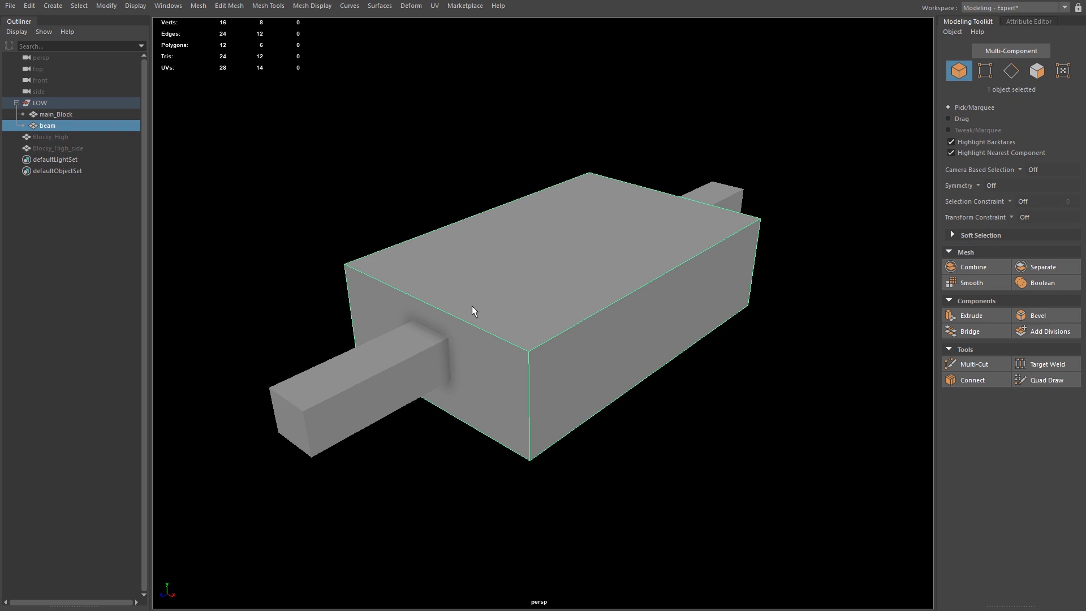
{"action": "left_click", "coordinate": [396, 361]}
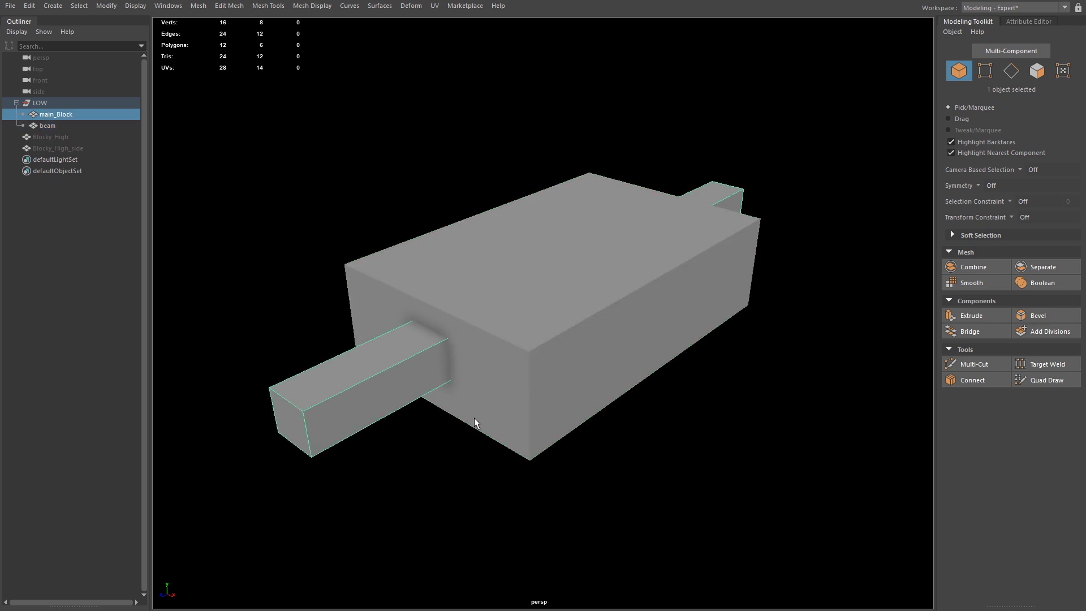
{"action": "left_click_drag", "start_coordinate": [475, 419], "coordinate": [471, 431], "text": "alt"}
Try raising the long beam to about Y 138 so it rests partly above the block, inspect it, and undo the move
{"action": "key", "text": "w"}
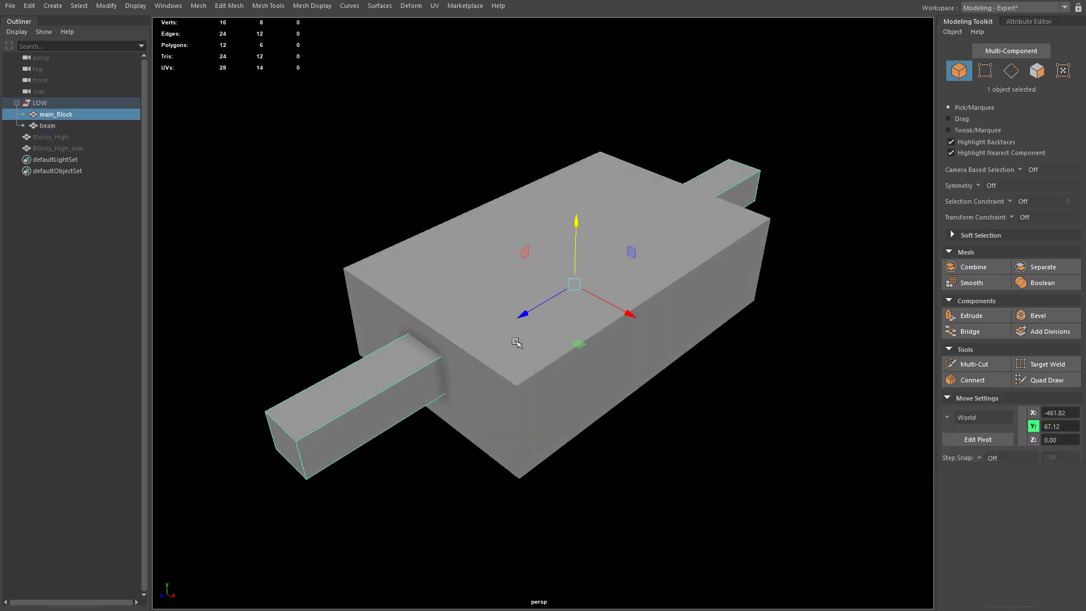
{"action": "left_click_drag", "start_coordinate": [396, 318], "coordinate": [373, 301], "text": "alt"}
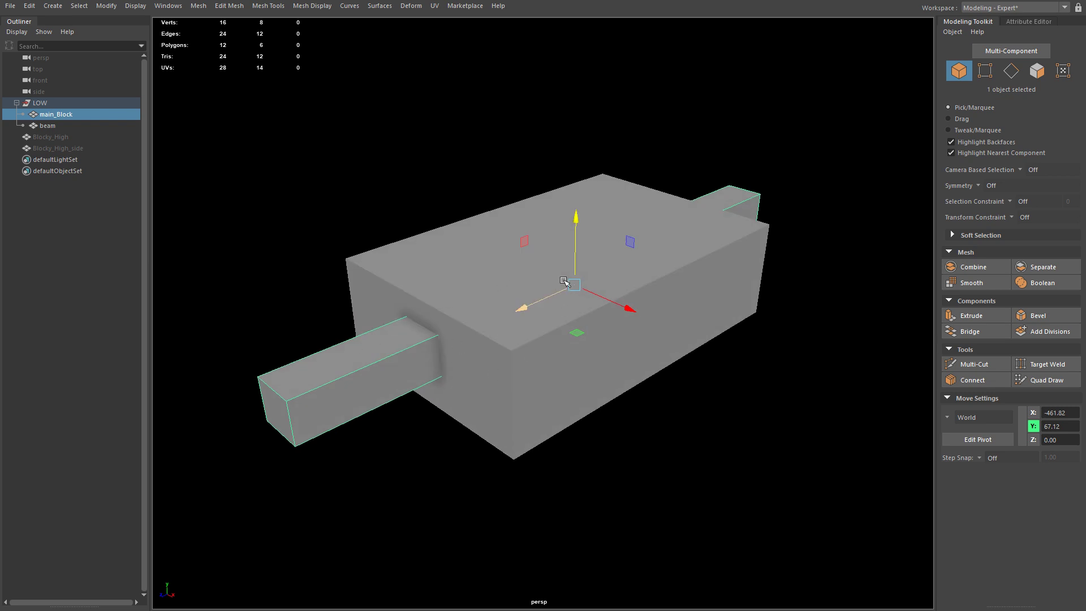
{"action": "left_click_drag", "start_coordinate": [440, 377], "coordinate": [451, 376], "text": "alt"}
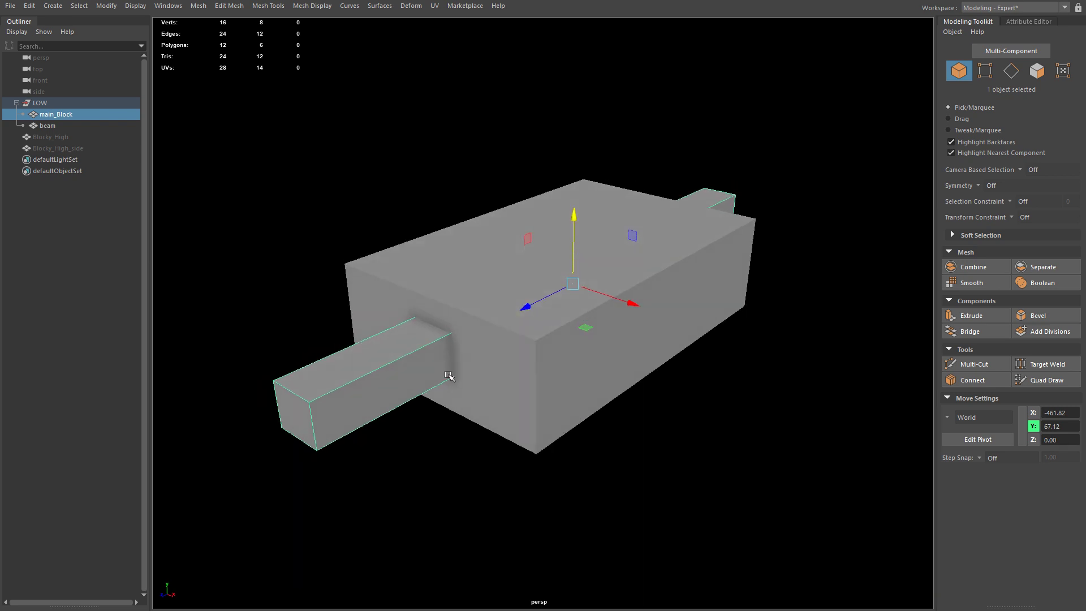
{"action": "left_click_drag", "start_coordinate": [573, 253], "coordinate": [573, 173]}
{"action": "left_click_drag", "start_coordinate": [456, 306], "coordinate": [591, 275], "text": "alt"}
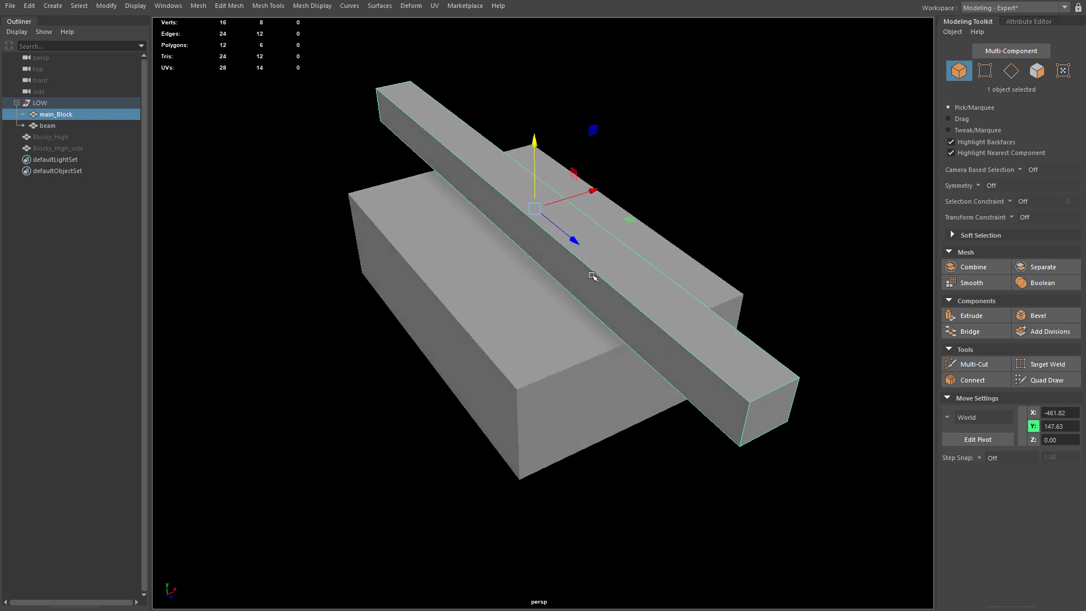
{"action": "left_click_drag", "start_coordinate": [594, 335], "coordinate": [501, 298], "text": "alt"}
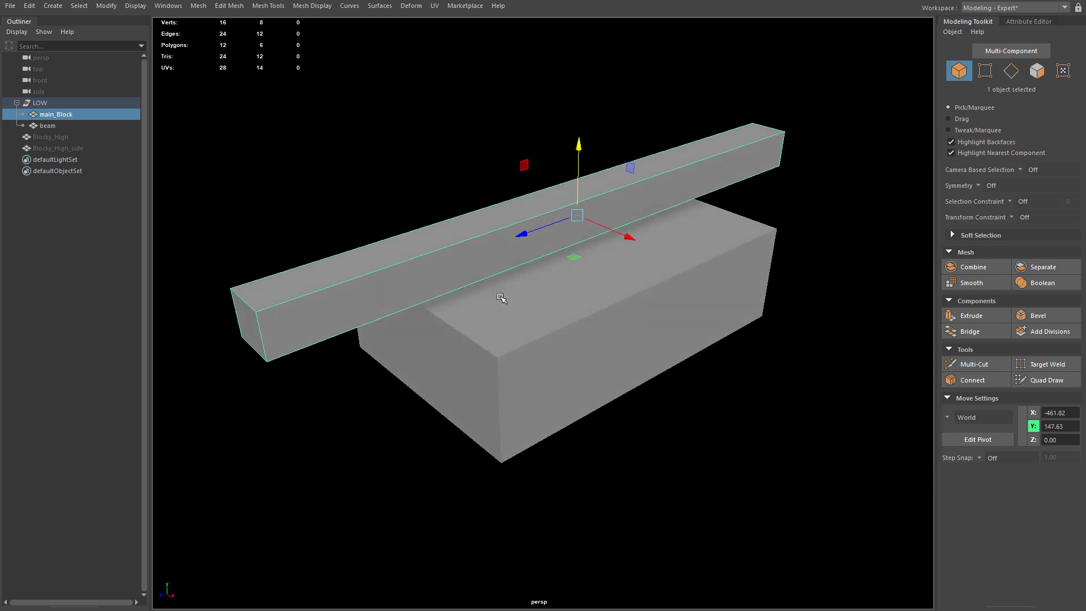
{"action": "mouse_move", "coordinate": [577, 170]}
{"action": "left_mouse_down"}
{"action": "mouse_move", "coordinate": [572, 224]}
{"action": "mouse_move", "coordinate": [576, 177]}
{"action": "left_mouse_up"}
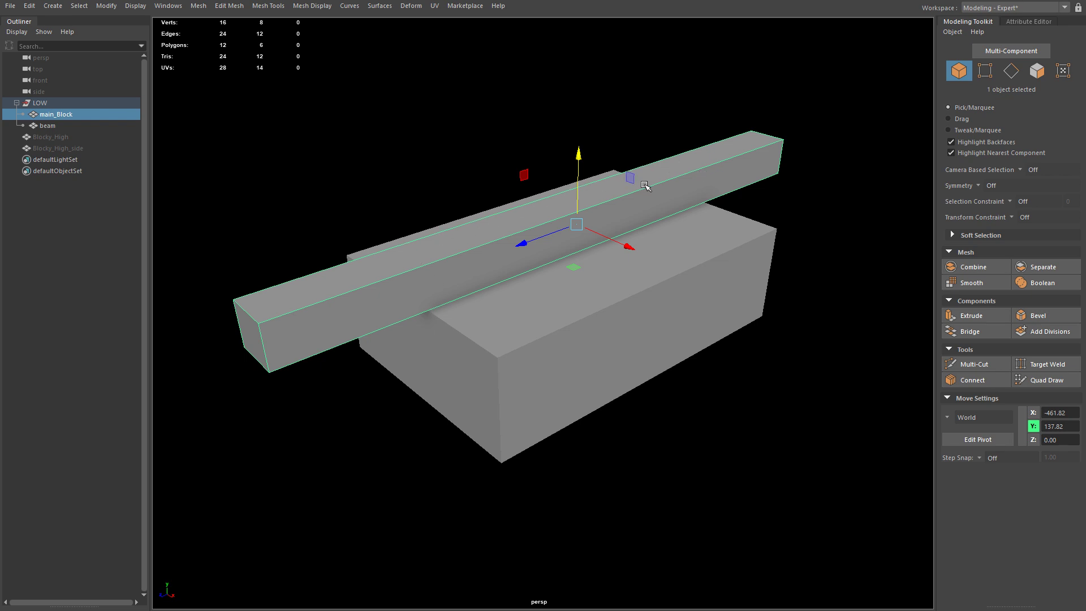
{"action": "left_click_drag", "start_coordinate": [648, 310], "coordinate": [607, 339], "text": "alt"}
{"action": "right_click_drag", "start_coordinate": [606, 339], "coordinate": [471, 317], "text": "alt"}
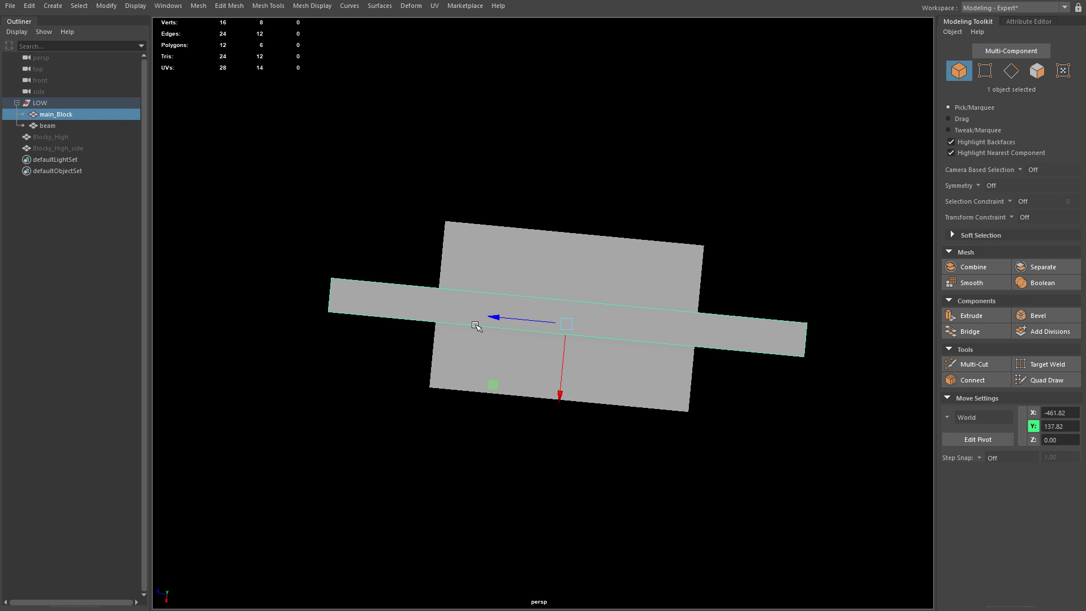
{"action": "left_click_drag", "start_coordinate": [683, 335], "coordinate": [553, 258], "text": "alt"}
{"action": "left_click_drag", "start_coordinate": [459, 346], "coordinate": [484, 321], "text": "alt"}
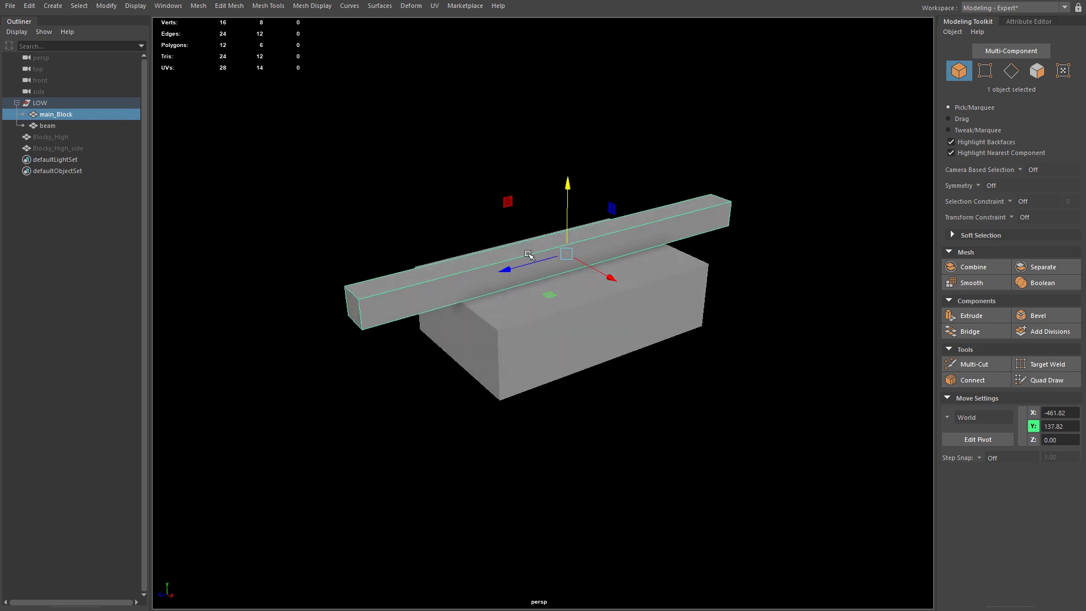
{"action": "middle_click_drag", "start_coordinate": [646, 243], "coordinate": [511, 265]}
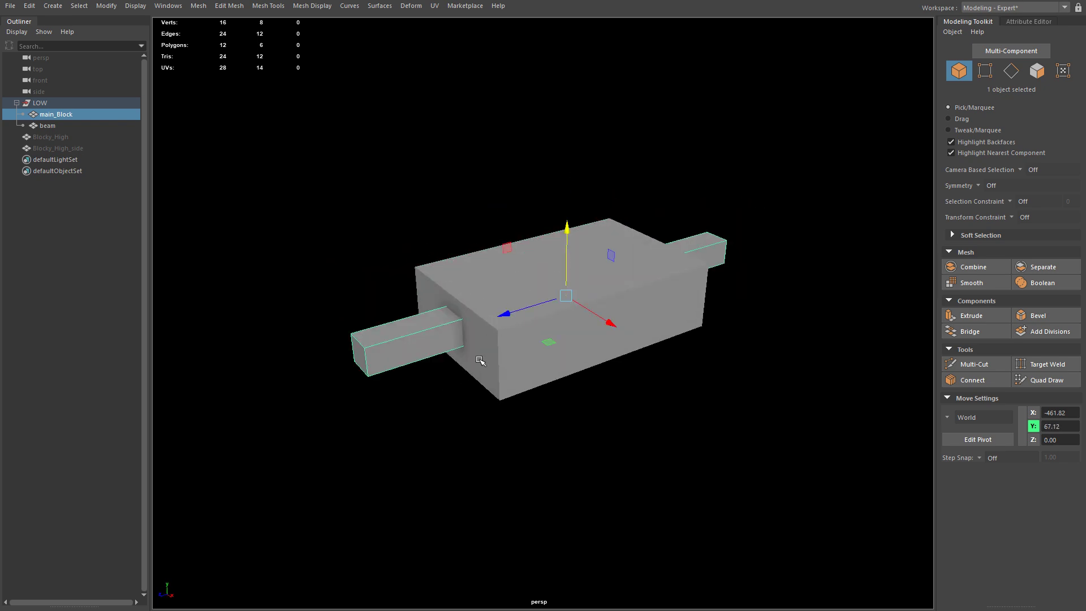
Examine closely where the long beam intersects the front face of the block
{"action": "right_click_drag", "start_coordinate": [473, 387], "coordinate": [678, 428], "text": "alt"}
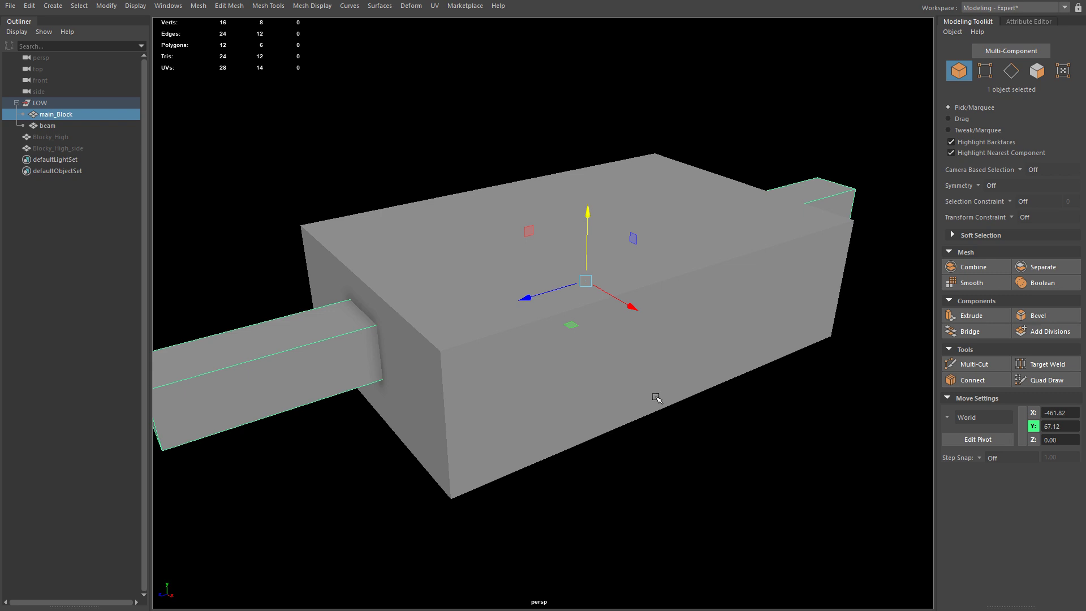
{"action": "scroll", "coordinate": [656, 397], "scroll_direction": "down", "scroll_amount": 3}
{"action": "left_click_drag", "start_coordinate": [620, 388], "coordinate": [589, 415], "text": "alt"}
{"action": "key", "text": "q"}
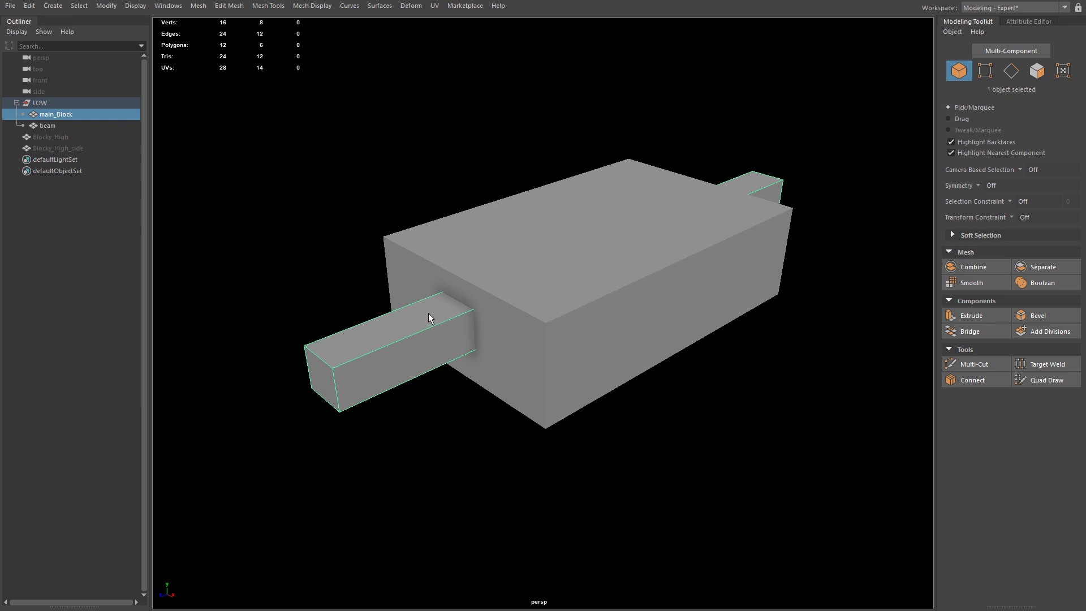
{"action": "left_click_drag", "start_coordinate": [436, 323], "coordinate": [427, 337], "text": "alt"}
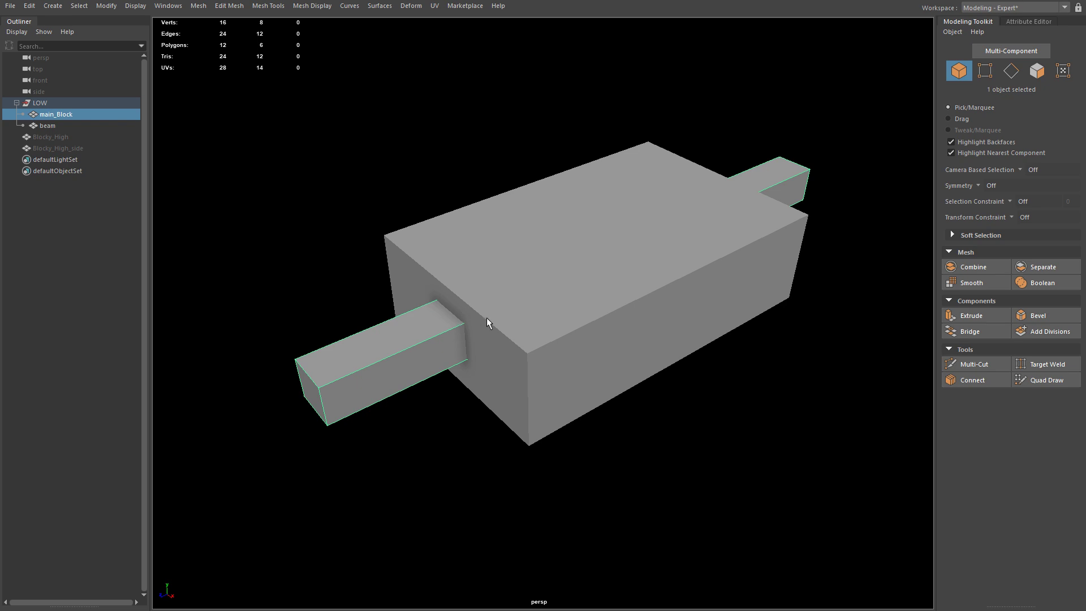
{"action": "left_click_drag", "start_coordinate": [438, 388], "coordinate": [423, 304], "text": "alt"}
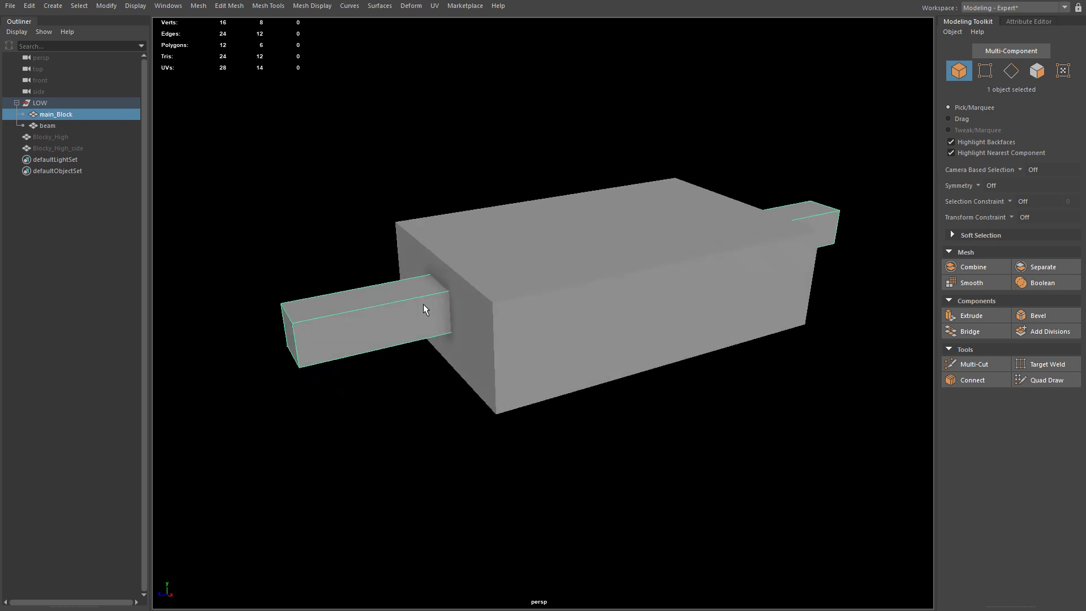
{"action": "middle_click_drag", "start_coordinate": [470, 377], "coordinate": [465, 454], "text": "alt"}
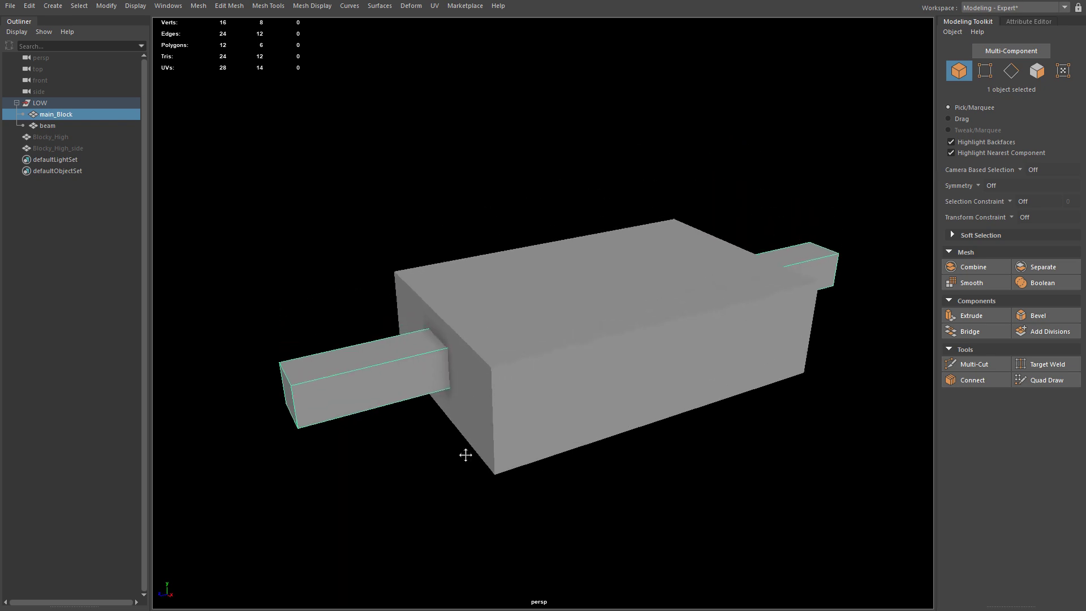
{"action": "left_click_drag", "start_coordinate": [442, 434], "coordinate": [491, 339], "text": "alt"}
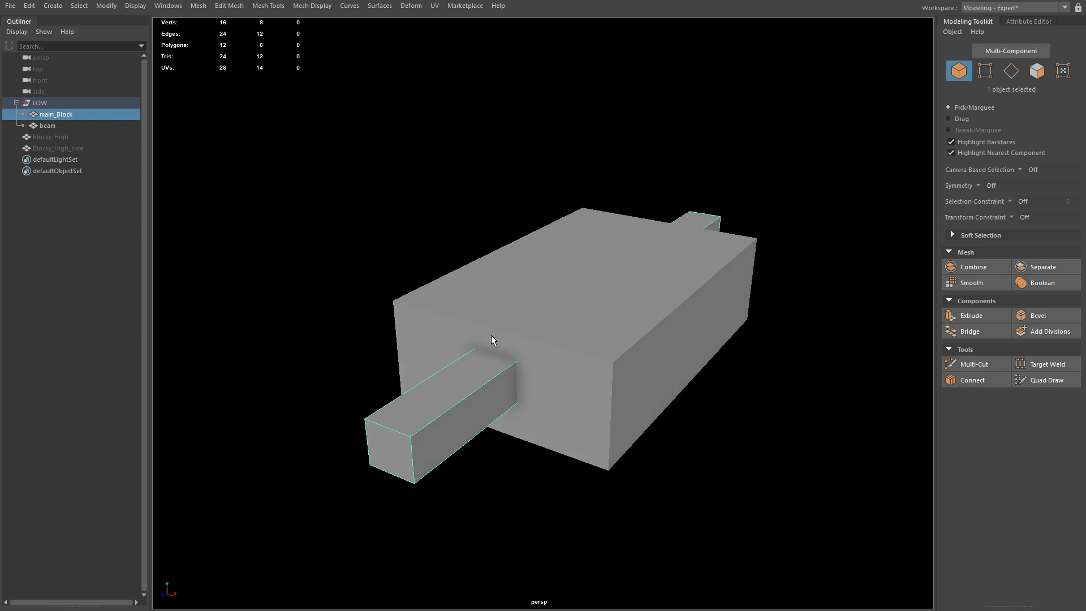
{"action": "left_click_drag", "start_coordinate": [591, 327], "coordinate": [458, 251], "text": "alt"}
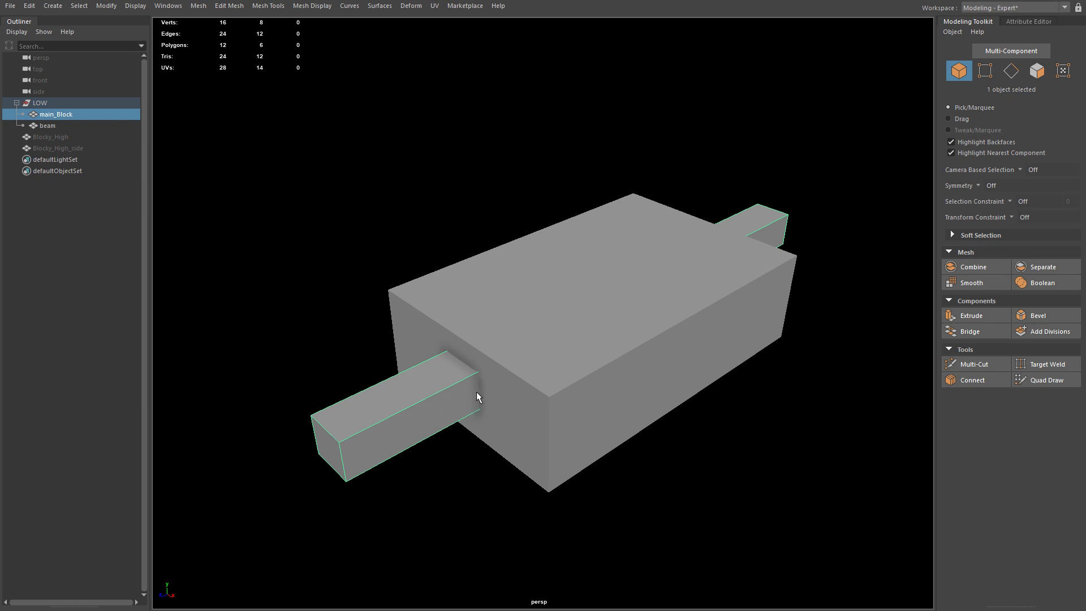
{"action": "right_click_drag", "start_coordinate": [429, 420], "coordinate": [607, 463], "text": "alt"}
{"action": "middle_click_drag", "start_coordinate": [607, 464], "coordinate": [638, 354], "text": "alt"}
{"action": "left_click_drag", "start_coordinate": [461, 421], "coordinate": [514, 338], "text": "alt"}
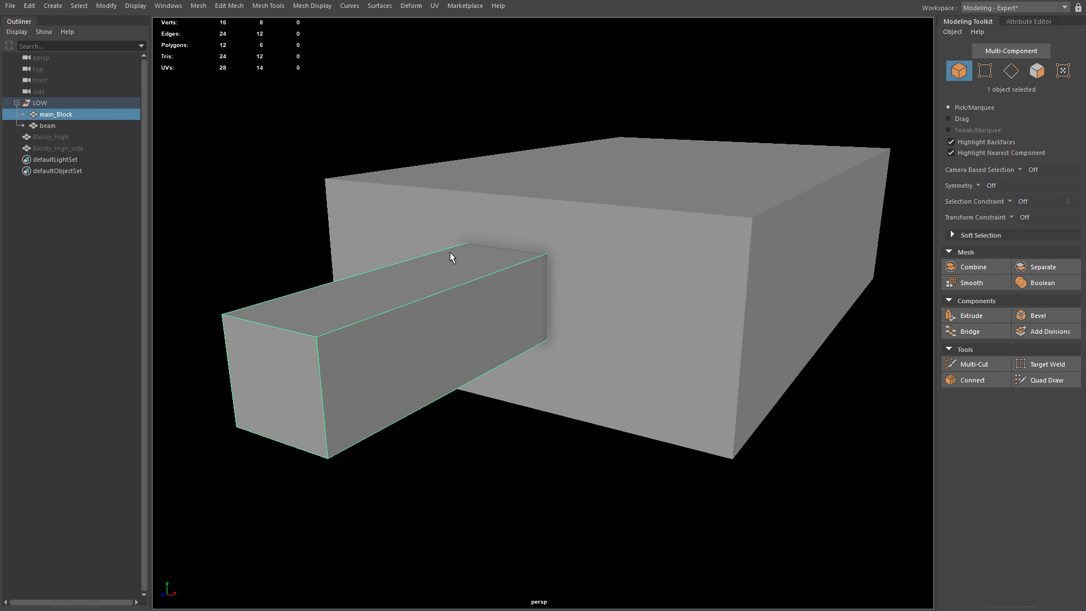
{"action": "scroll", "coordinate": [483, 261], "scroll_direction": "up", "scroll_amount": 3}
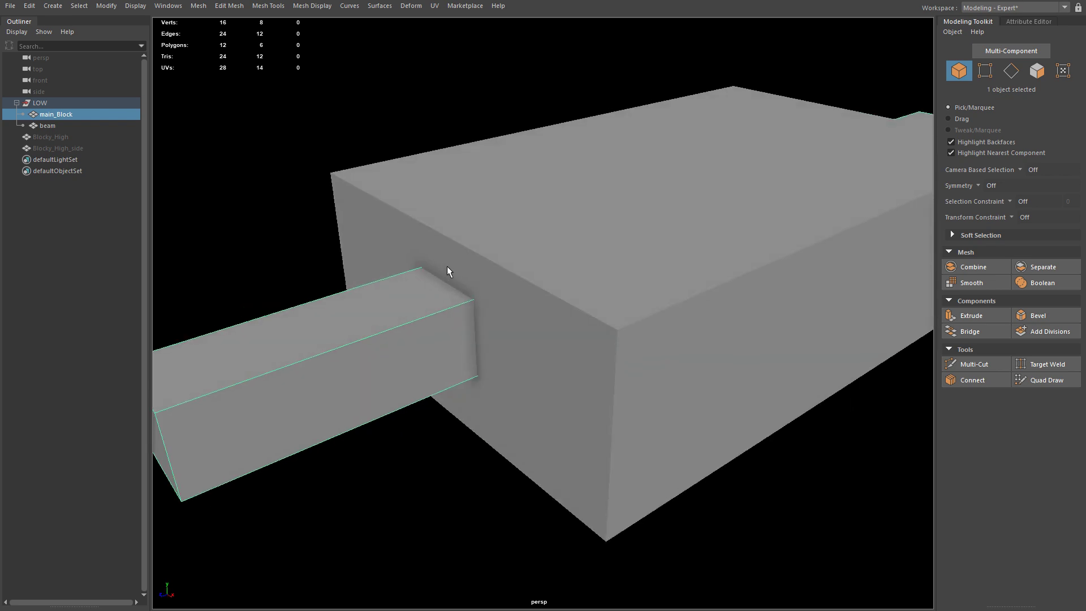
{"action": "scroll", "coordinate": [411, 322], "scroll_direction": "down", "scroll_amount": 2}
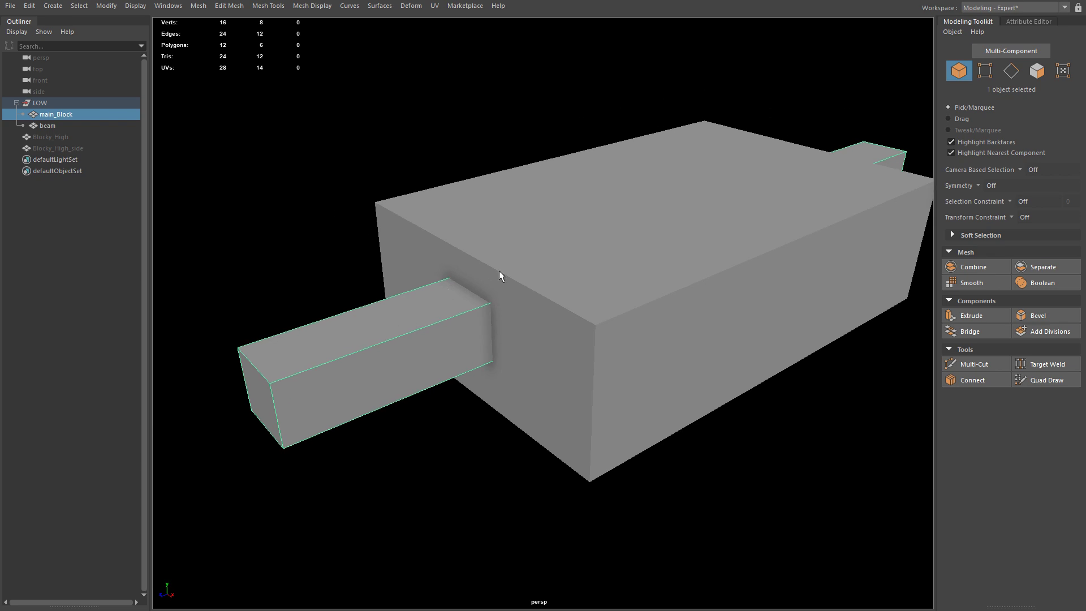
Show the Blocky_High sculpt together with the low-poly meshes and inspect how they overlap
{"action": "left_click_drag", "start_coordinate": [647, 291], "coordinate": [207, 166], "text": "alt"}
{"action": "left_click", "coordinate": [76, 137]}
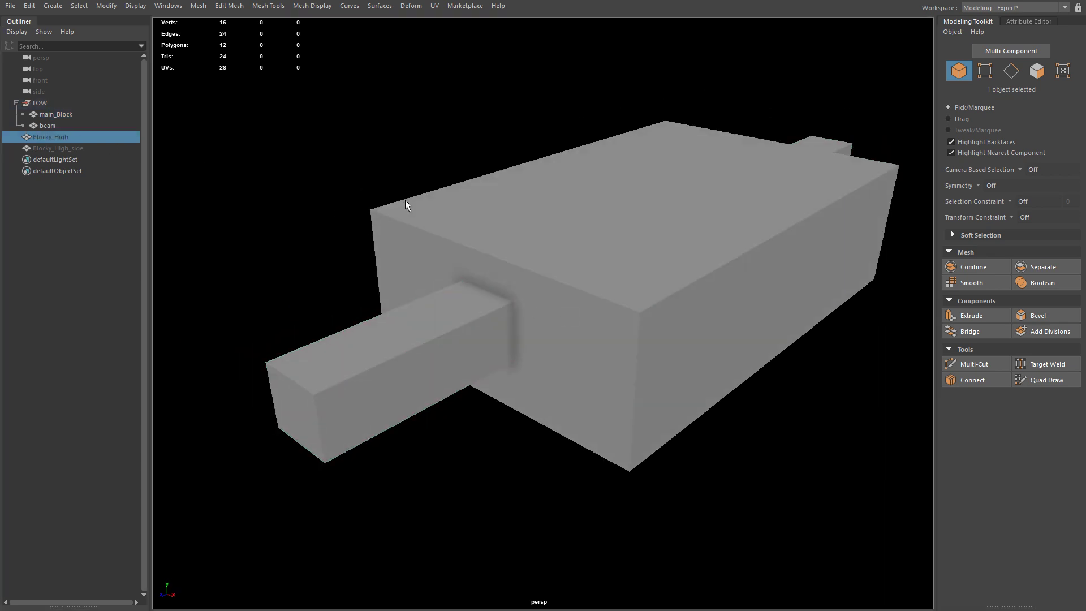
{"action": "key", "text": "shift+h"}
{"action": "left_click_drag", "start_coordinate": [332, 310], "coordinate": [313, 314], "text": "alt"}
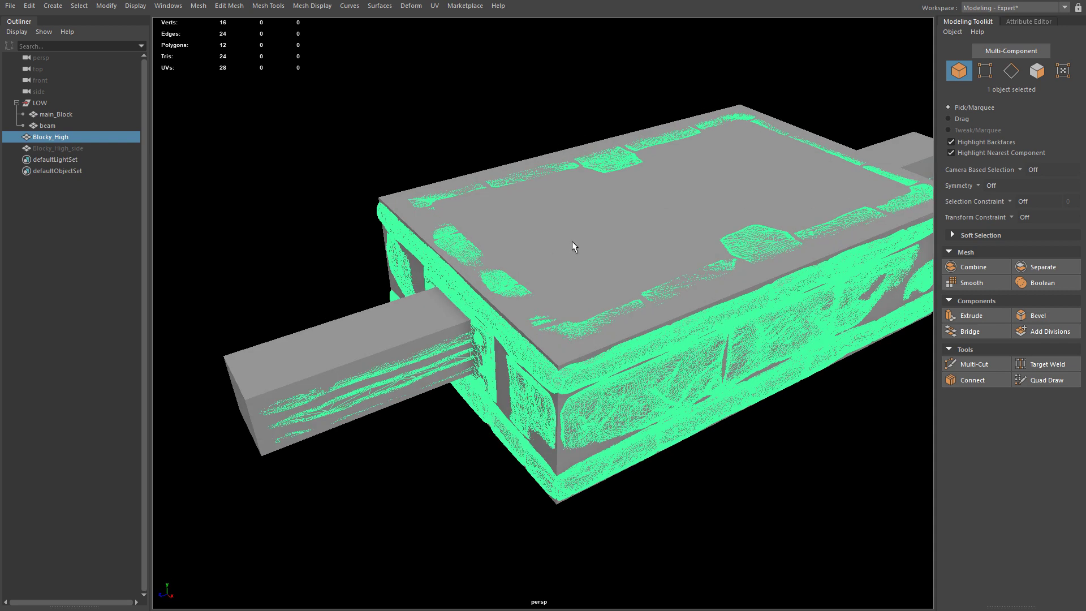
Hide the LOW group and inspect the high-poly sculpt on its own
{"action": "left_click", "coordinate": [48, 106]}
{"action": "key", "text": "h"}
{"action": "mouse_move", "coordinate": [426, 300]}
{"action": "left_mouse_down", "text": "alt"}
{"action": "mouse_move", "coordinate": [587, 283]}
{"action": "mouse_move", "coordinate": [467, 296]}
{"action": "mouse_move", "coordinate": [327, 267]}
{"action": "left_mouse_up", "text": "alt"}
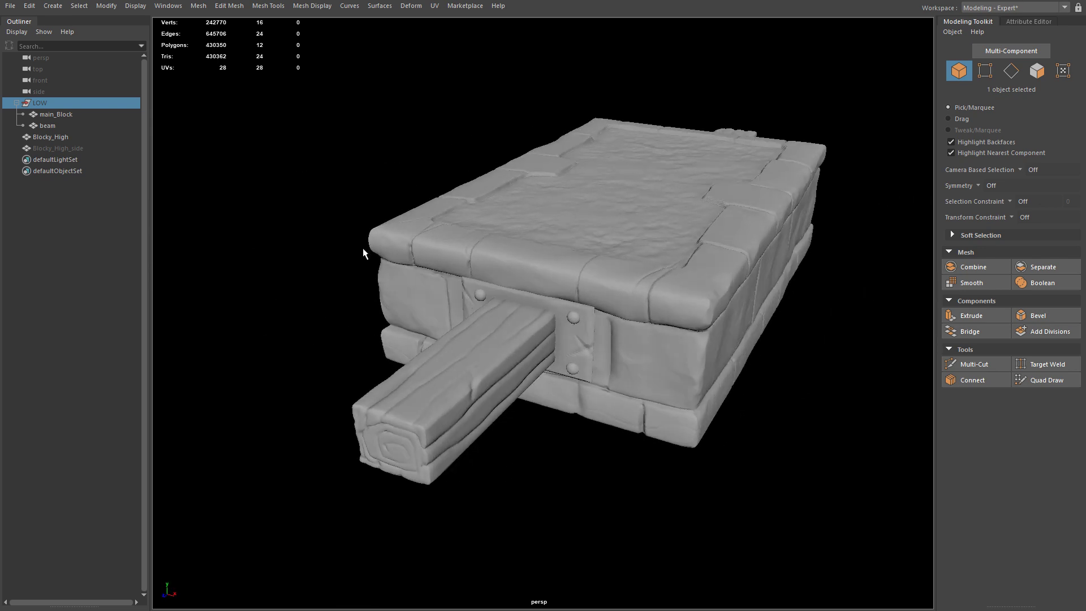
{"action": "mouse_move", "coordinate": [733, 295]}
{"action": "left_mouse_down", "text": "alt"}
{"action": "mouse_move", "coordinate": [703, 320]}
{"action": "mouse_move", "coordinate": [453, 308]}
{"action": "mouse_move", "coordinate": [153, 219]}
{"action": "left_mouse_up", "text": "alt"}
Show the LOW group again and compare its block and beam with the sculpt
{"action": "key", "text": "shift+h"}
{"action": "right_click_drag", "start_coordinate": [477, 284], "coordinate": [461, 287], "text": "alt"}
{"action": "left_click_drag", "start_coordinate": [460, 287], "coordinate": [490, 303], "text": "alt"}
{"action": "mouse_move", "coordinate": [490, 303]}
{"action": "right_mouse_down", "text": "alt"}
{"action": "mouse_move", "coordinate": [593, 324]}
{"action": "mouse_move", "coordinate": [486, 307]}
{"action": "right_mouse_up", "text": "alt"}
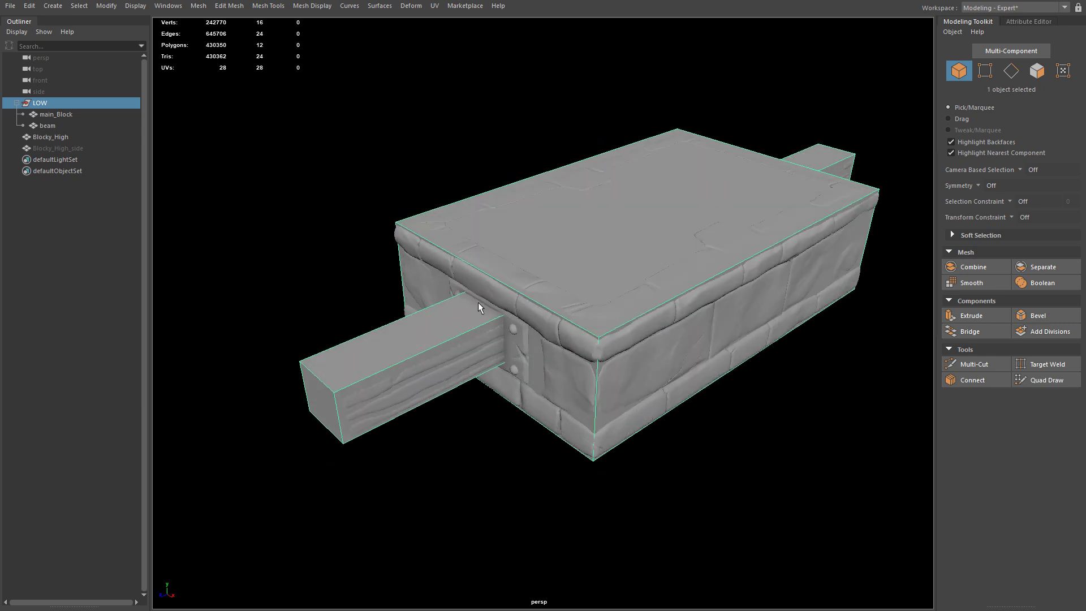
Hide the Blocky_High sculpt and merge main_Block and beam with a Boolean Union
{"action": "left_click", "coordinate": [60, 114]}
{"action": "left_click", "coordinate": [53, 139]}
{"action": "key", "text": "ctrl+h"}
{"action": "left_click", "coordinate": [533, 303]}
{"action": "left_click", "coordinate": [442, 340], "text": "shift"}
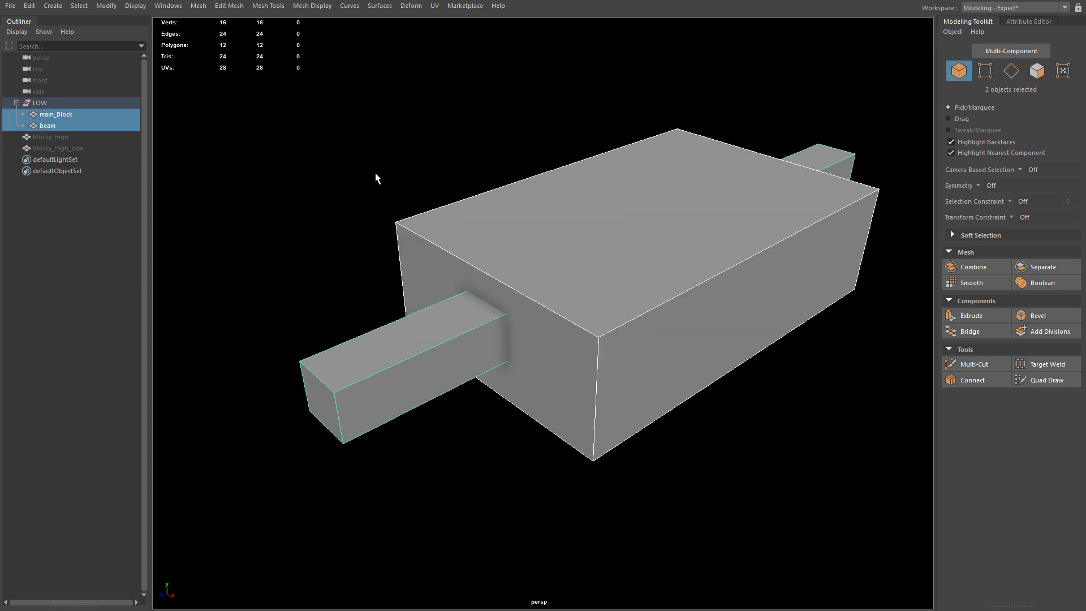
{"action": "left_click", "coordinate": [198, 5]}
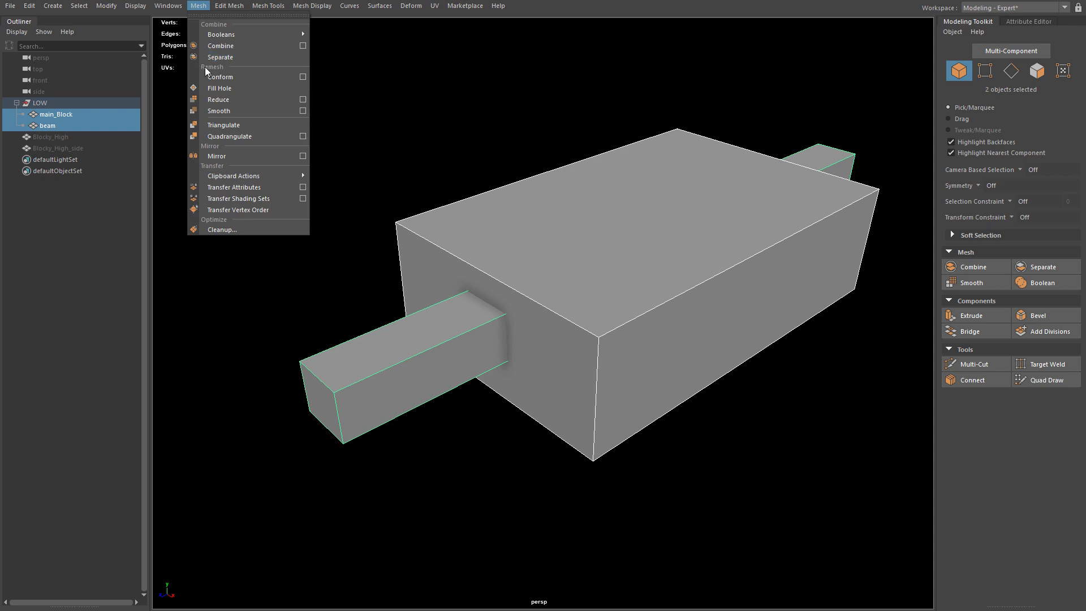
{"action": "mouse_move", "coordinate": [212, 34]}
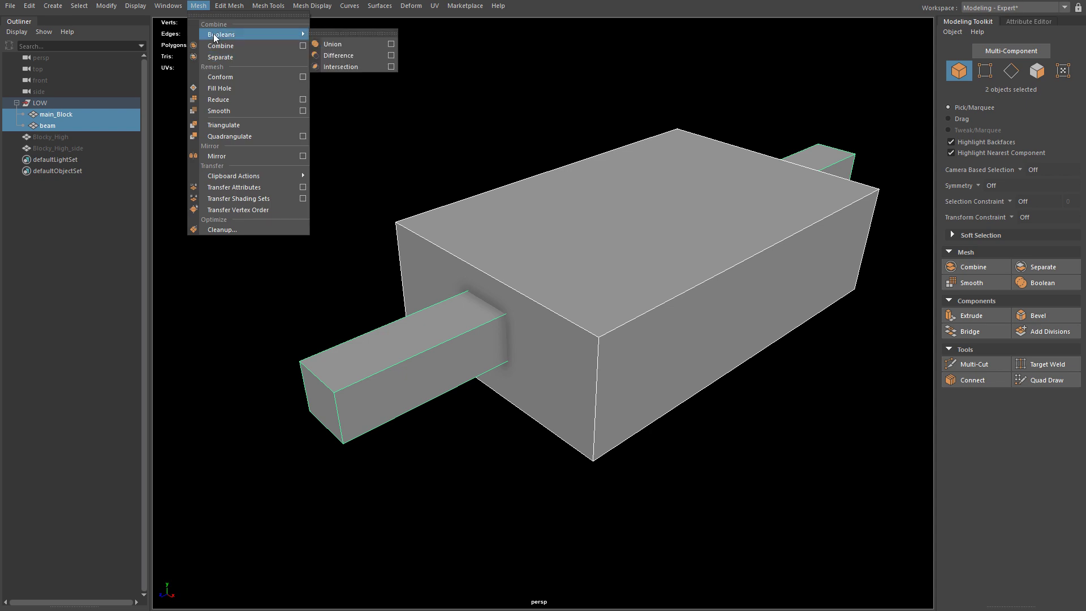
{"action": "left_click", "coordinate": [346, 44]}
Cut two edges with Multi-Cut on the block's front face, joining the beam's unconnected upper and lower corners to the nearest block corners
{"action": "right_click_drag", "start_coordinate": [665, 248], "coordinate": [477, 249]}
{"action": "left_click", "coordinate": [485, 302]}
{"action": "left_click_drag", "start_coordinate": [485, 302], "coordinate": [507, 307], "text": "alt"}
{"action": "left_click", "coordinate": [411, 300]}
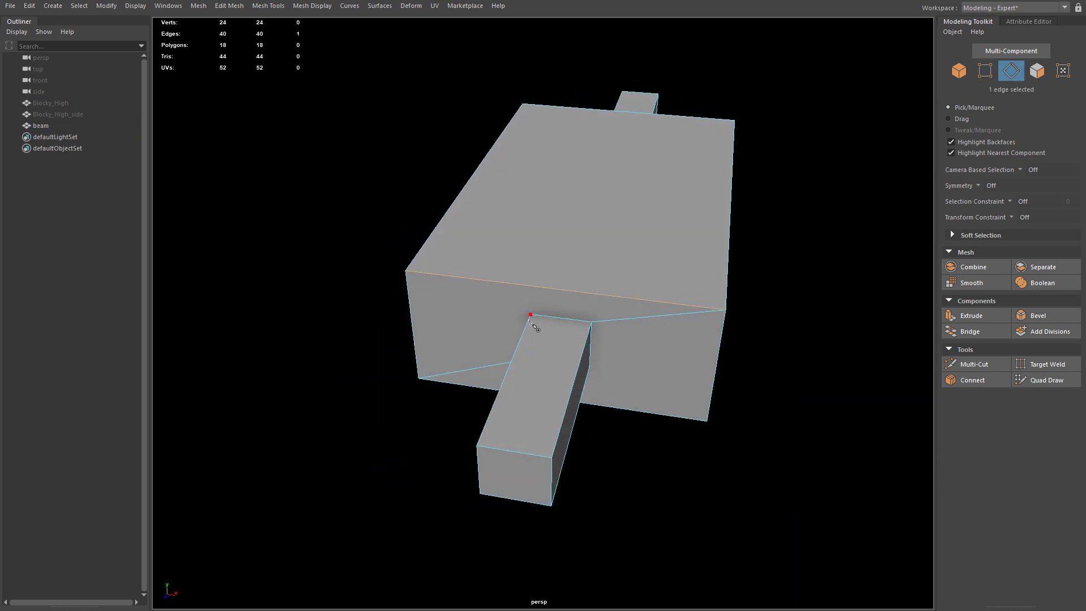
{"action": "left_click", "coordinate": [530, 314]}
{"action": "left_click", "coordinate": [406, 270]}
{"action": "right_click", "coordinate": [710, 350]}
{"action": "left_click_drag", "start_coordinate": [711, 350], "coordinate": [621, 361], "text": "alt"}
{"action": "left_click", "coordinate": [519, 334]}
{"action": "left_click", "coordinate": [617, 417]}
{"action": "key", "text": "Return"}
Cut the two missing edges on the block's opposite end face, joining the beam's corners to the block's corners
{"action": "left_click_drag", "start_coordinate": [694, 393], "coordinate": [586, 332], "text": "alt"}
{"action": "left_click", "coordinate": [586, 333]}
{"action": "left_click", "coordinate": [477, 422]}
{"action": "key", "text": "Return"}
{"action": "left_click_drag", "start_coordinate": [570, 432], "coordinate": [470, 393], "text": "alt"}
{"action": "left_click", "coordinate": [440, 256]}
{"action": "left_click", "coordinate": [567, 235]}
{"action": "key", "text": "Return"}
{"action": "left_click_drag", "start_coordinate": [681, 303], "coordinate": [342, 289], "text": "alt"}
Check the merged mesh up close in smooth preview, and return it to the unsmoothed display
{"action": "key", "text": "w"}
{"action": "key", "text": "3"}
{"action": "scroll", "coordinate": [452, 316], "scroll_direction": "up", "scroll_amount": 5}
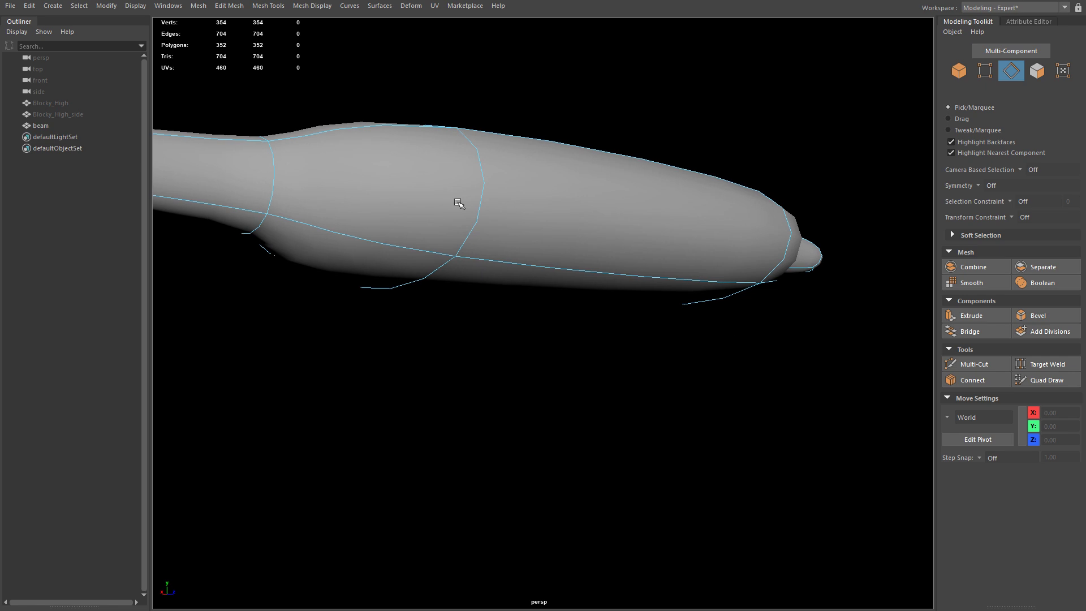
{"action": "left_click_drag", "start_coordinate": [243, 190], "coordinate": [278, 232], "text": "alt"}
{"action": "scroll", "coordinate": [310, 215], "scroll_direction": "down", "scroll_amount": 2}
{"action": "key", "text": "1"}
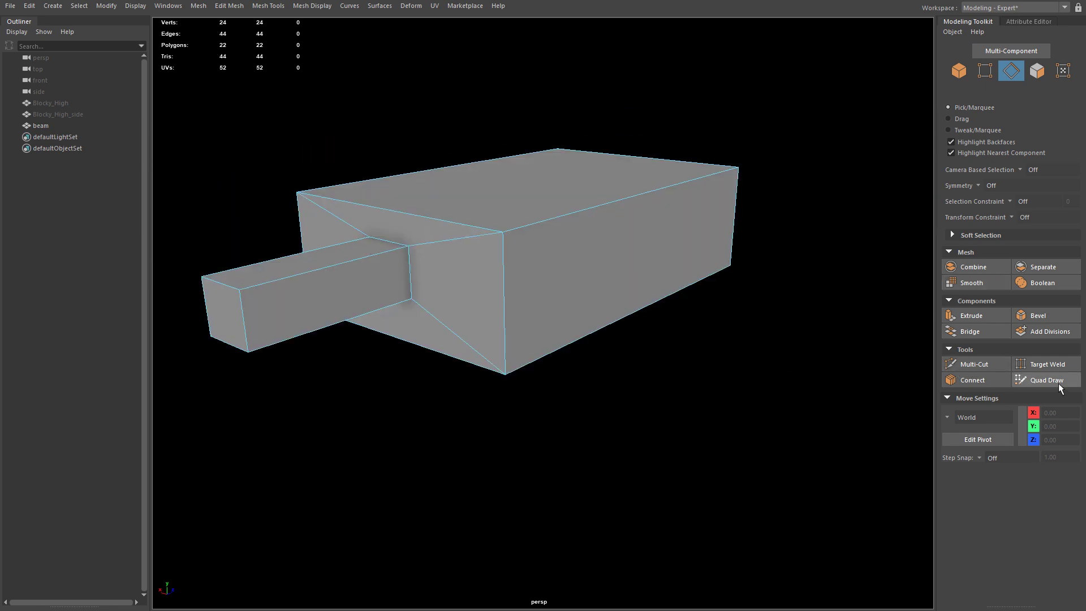
Delete the edge between the beam's upper corner and the block's nearest upper corner, and rebuild it by connecting the two vertices
{"action": "left_click", "coordinate": [455, 241]}
{"action": "key", "text": "Delete"}
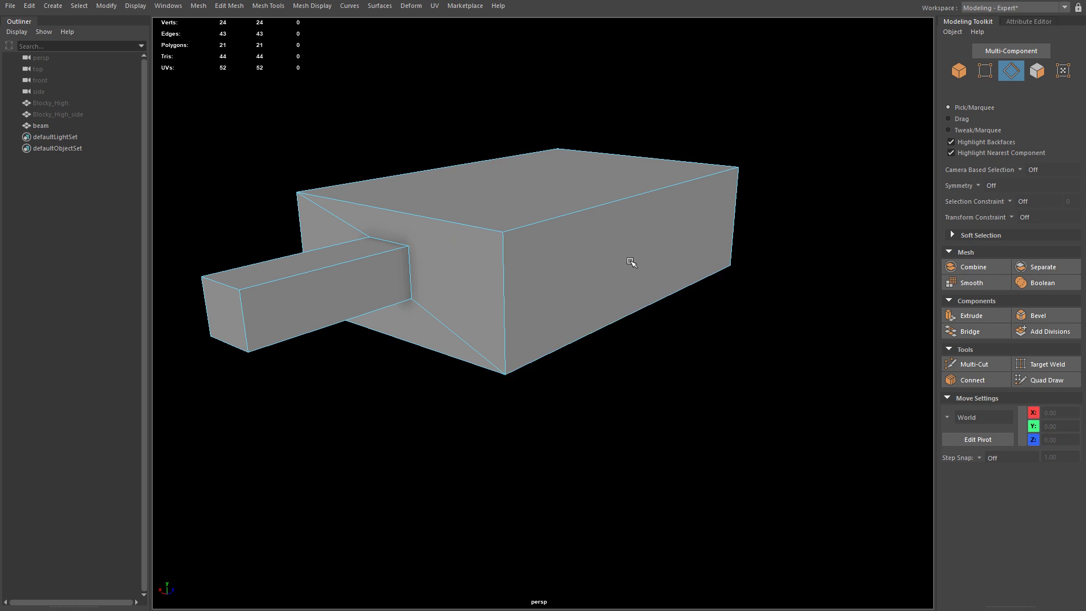
{"action": "key", "text": "F9"}
{"action": "left_click", "coordinate": [408, 246]}
{"action": "left_click", "coordinate": [498, 237], "text": "shift"}
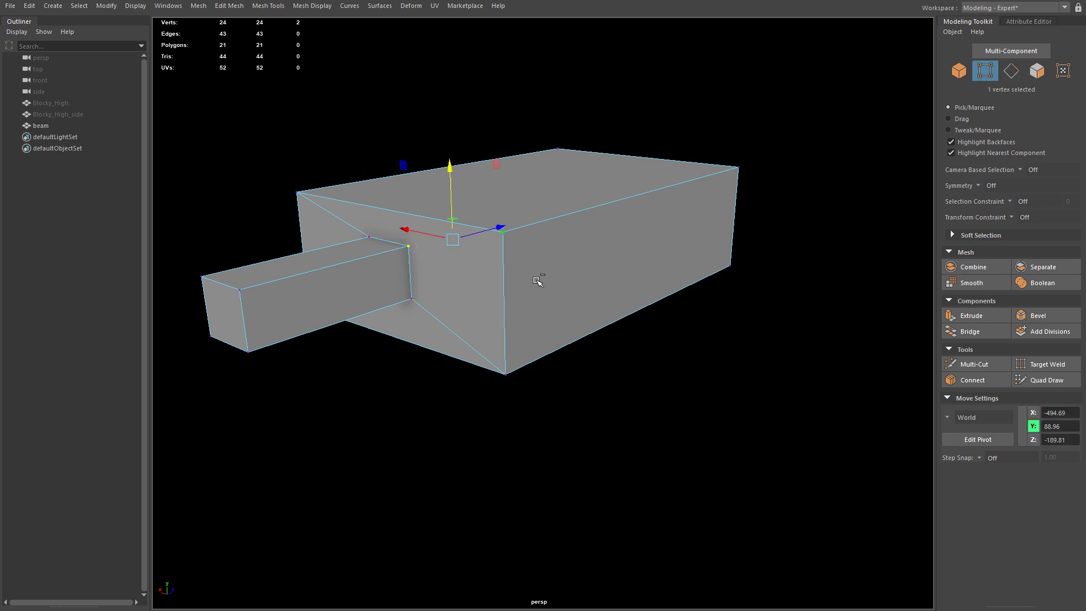
{"action": "right_click_drag", "start_coordinate": [534, 308], "coordinate": [531, 406], "text": "shift"}
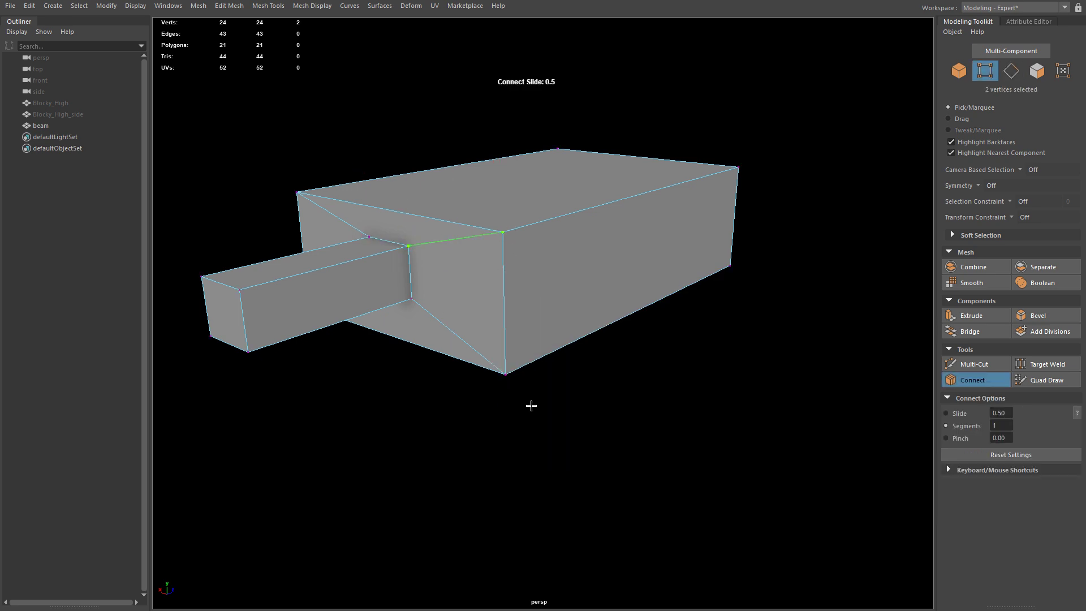
{"action": "key", "text": "Return"}
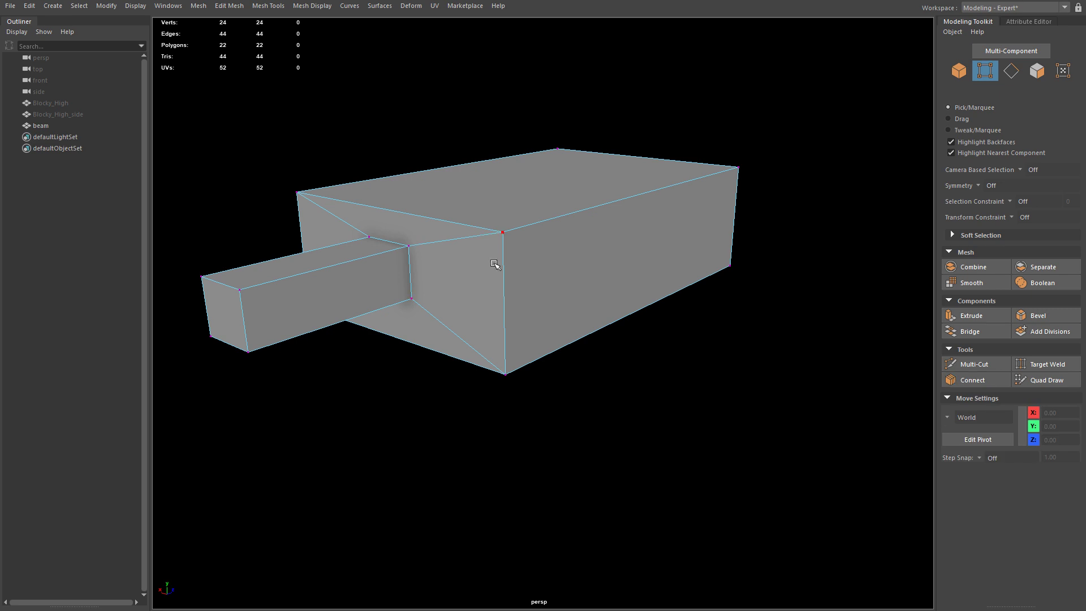
{"action": "left_click", "coordinate": [971, 365]}
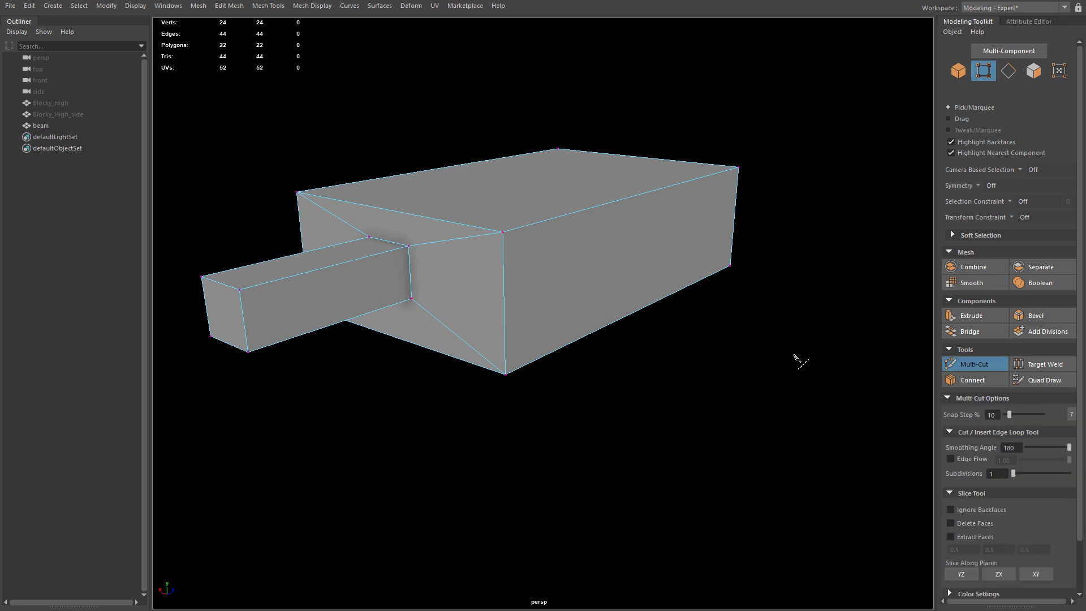
{"action": "left_click", "coordinate": [503, 231]}
{"action": "left_click_drag", "start_coordinate": [712, 223], "coordinate": [549, 321], "text": "alt"}
Compare the merged mesh with and without smooth preview from several angles around the beam junction
{"action": "key", "text": "3"}
{"action": "key", "text": "w"}
{"action": "key", "text": "1"}
{"action": "key", "text": "3"}
{"action": "key", "text": "1"}
{"action": "key", "text": "3"}
{"action": "key", "text": "1"}
{"action": "key", "text": "3"}
{"action": "key", "text": "1"}
{"action": "left_click_drag", "start_coordinate": [424, 234], "coordinate": [585, 236], "text": "alt"}
{"action": "key", "text": "3"}
{"action": "key", "text": "1"}
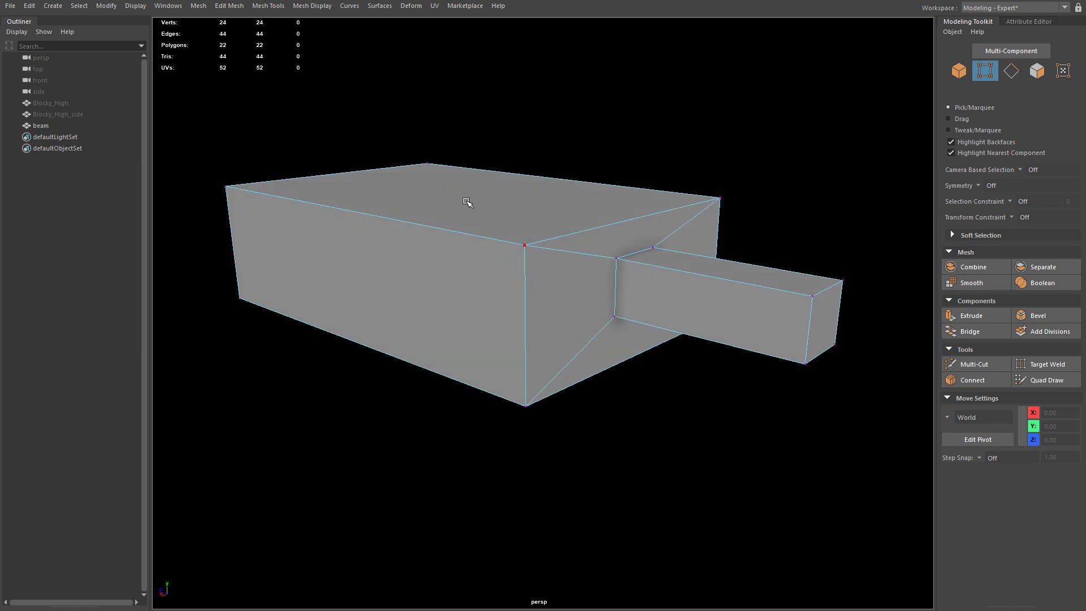
{"action": "left_click_drag", "start_coordinate": [563, 313], "coordinate": [558, 334], "text": "alt"}
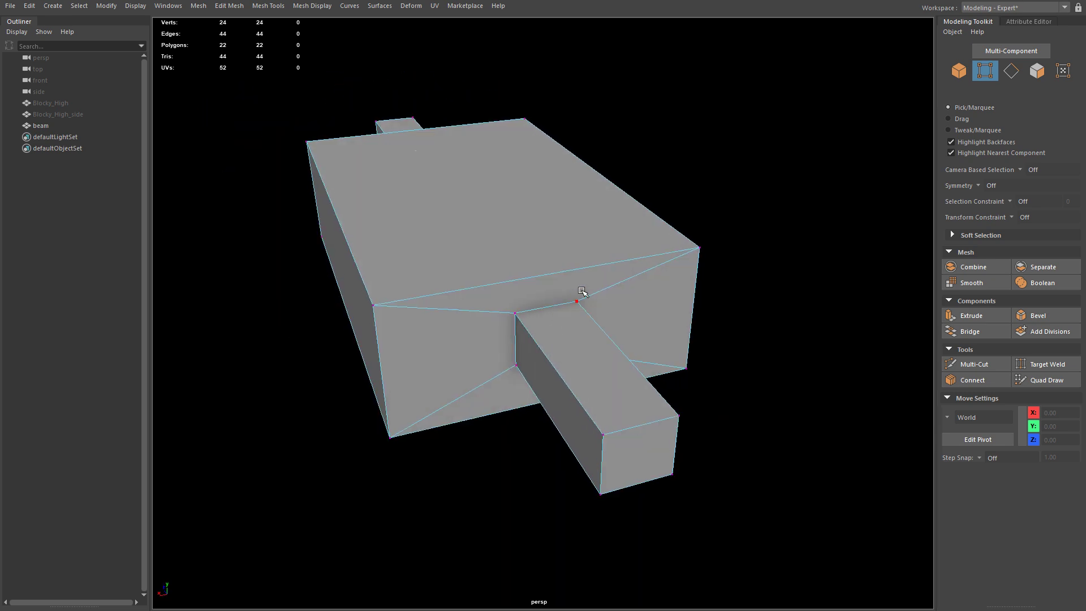
{"action": "key", "text": "3"}
{"action": "key", "text": "1"}
{"action": "key", "text": "3"}
{"action": "key", "text": "1"}
Detach the block's upper corner vertex beside the beam and inspect the effect on the mesh in smooth preview
{"action": "left_click_drag", "start_coordinate": [407, 334], "coordinate": [475, 313], "text": "alt"}
{"action": "right_click_drag", "start_coordinate": [476, 312], "coordinate": [553, 347], "text": "alt"}
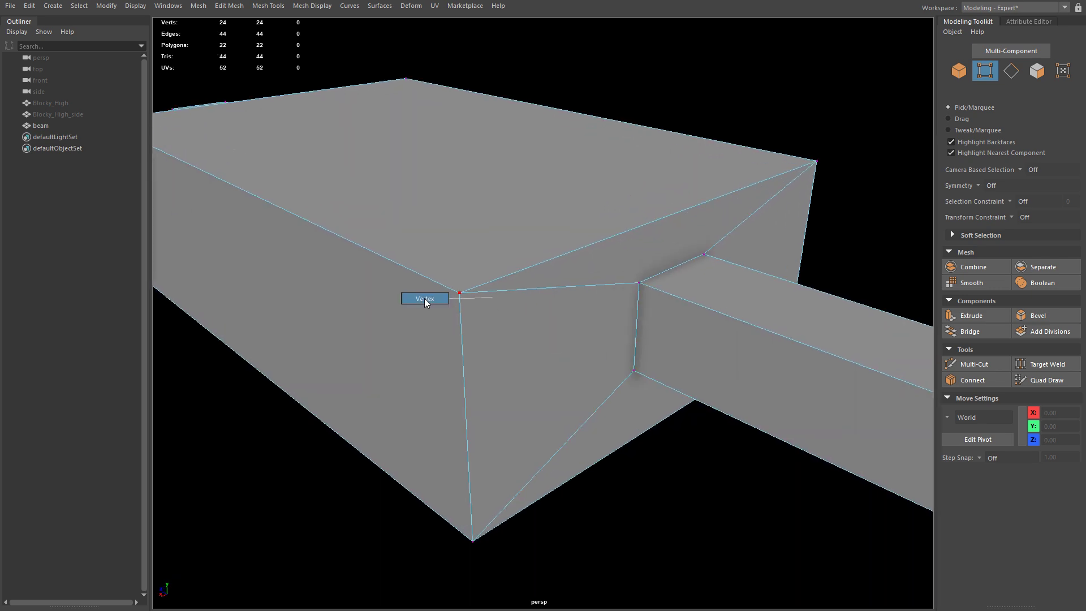
{"action": "left_click", "coordinate": [461, 294]}
{"action": "right_click_drag", "start_coordinate": [506, 312], "coordinate": [570, 218], "text": "shift"}
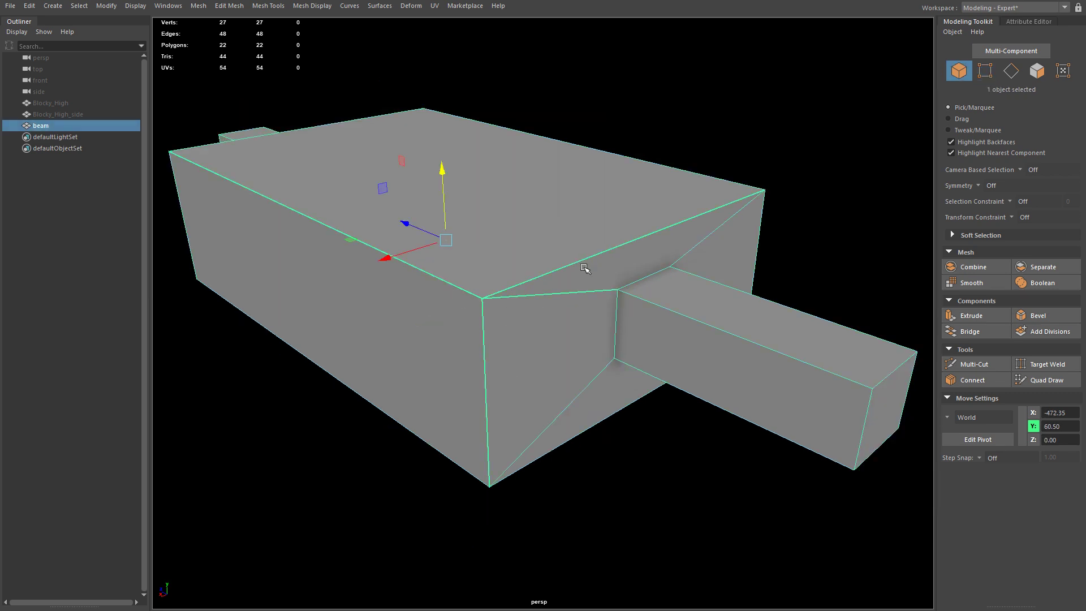
{"action": "key", "text": "3"}
{"action": "left_click_drag", "start_coordinate": [485, 357], "coordinate": [318, 420], "text": "alt"}
{"action": "left_click", "coordinate": [318, 420]}
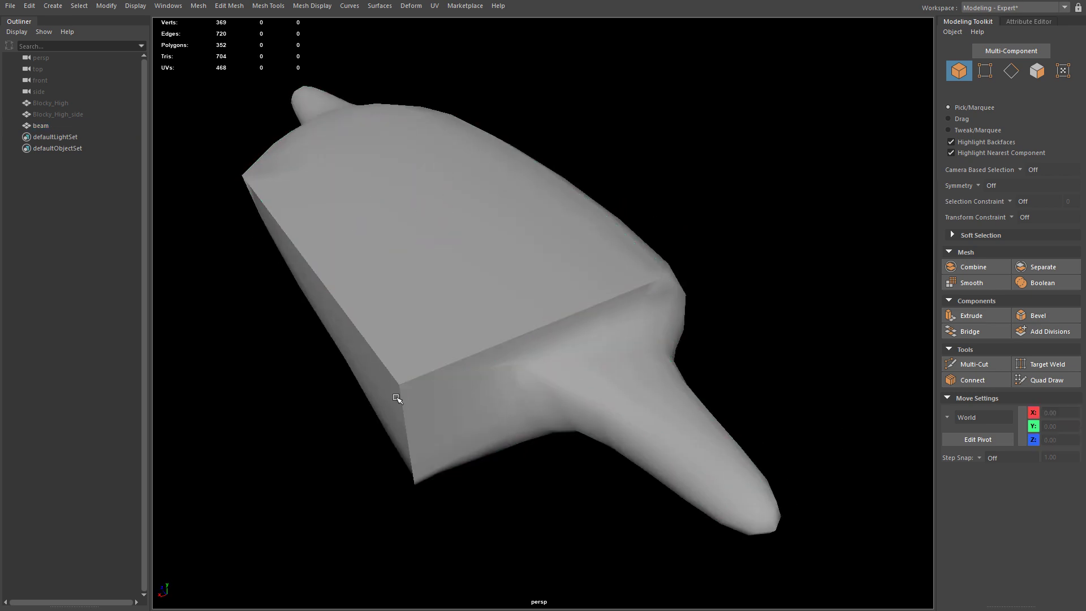
Merge the detached corner vertices into one again and check the mesh with smooth preview
{"action": "left_click_drag", "start_coordinate": [363, 392], "coordinate": [444, 335], "text": "alt"}
{"action": "left_click_drag", "start_coordinate": [771, 162], "coordinate": [605, 253], "text": "alt"}
{"action": "left_click", "coordinate": [755, 110]}
{"action": "key", "text": "F9"}
{"action": "left_click", "coordinate": [797, 103]}
{"action": "key", "text": "1"}
{"action": "key", "text": "3"}
{"action": "key", "text": "1"}
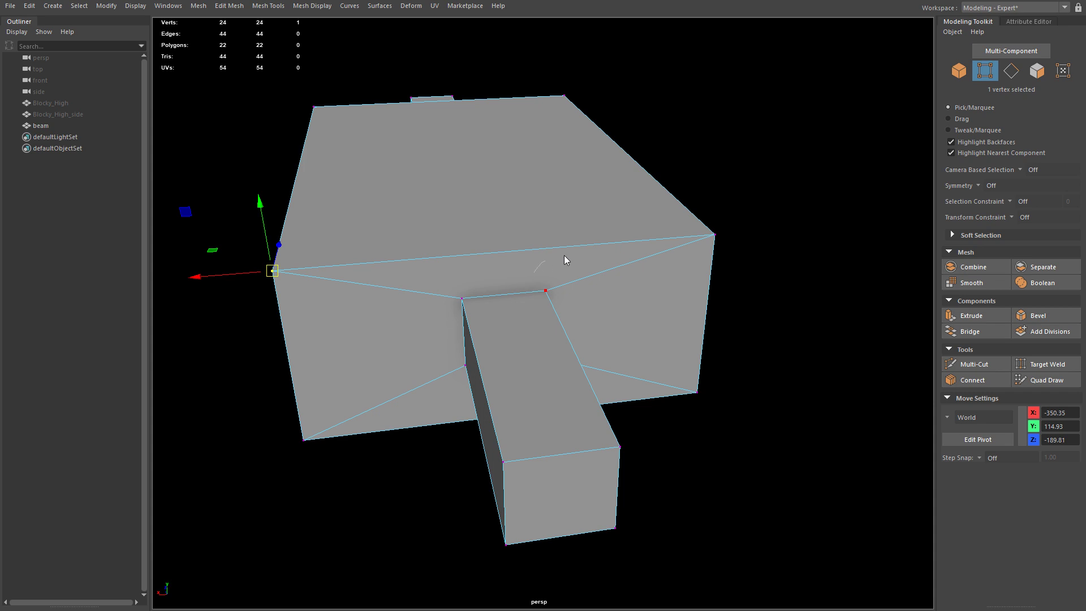
Return to object selection, select the merged mesh and compare its smoothed and unsmoothed display
{"action": "right_click_drag", "start_coordinate": [643, 252], "coordinate": [736, 198]}
{"action": "left_click", "coordinate": [735, 198]}
{"action": "right_click_drag", "start_coordinate": [644, 306], "coordinate": [516, 305], "text": "alt"}
{"action": "left_click_drag", "start_coordinate": [516, 305], "coordinate": [548, 299], "text": "alt"}
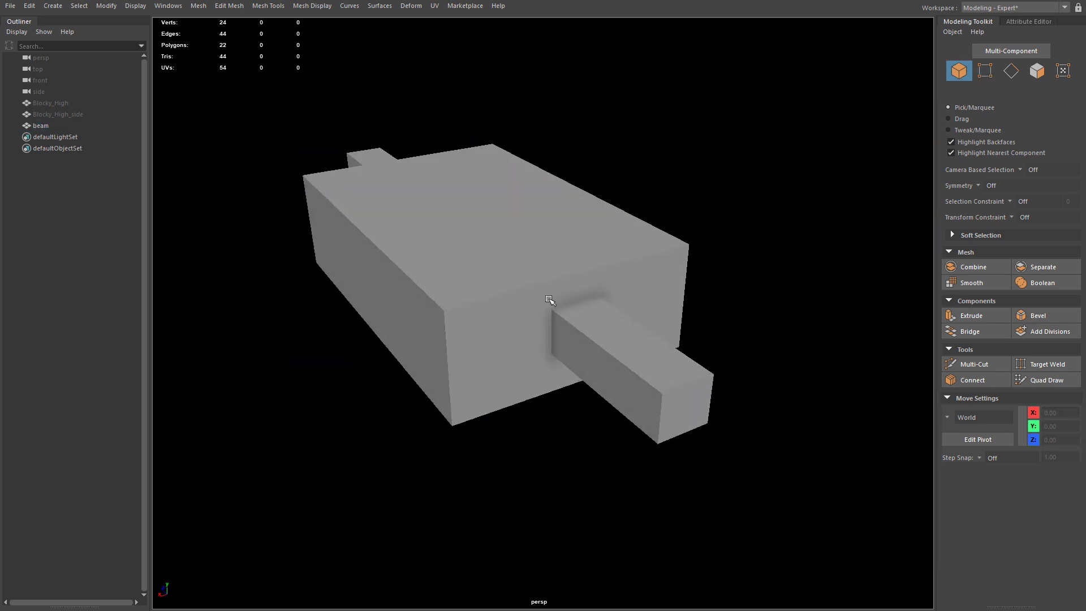
{"action": "left_click", "coordinate": [539, 289]}
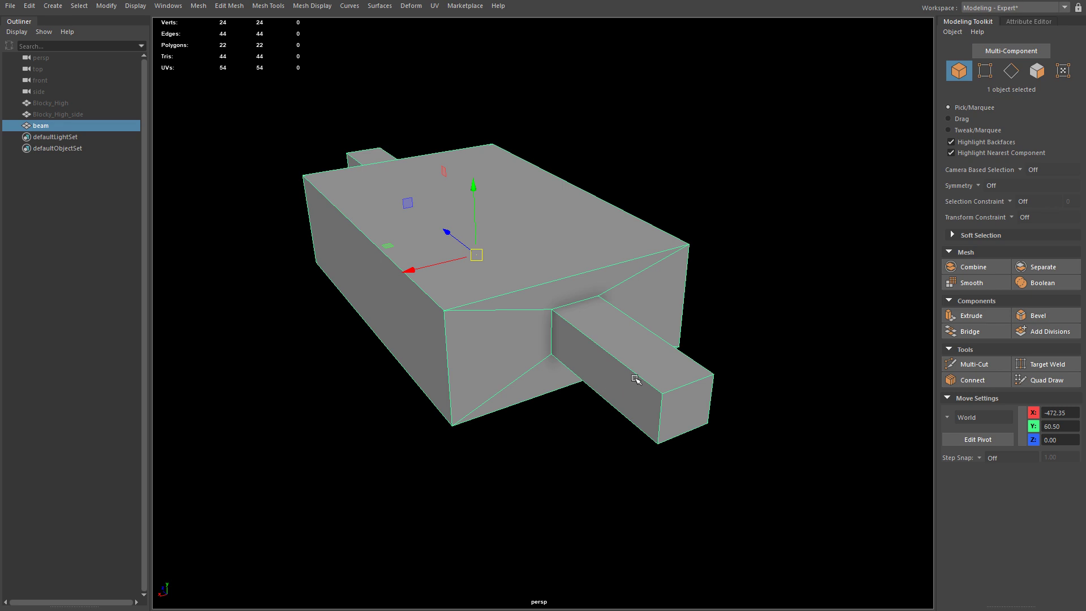
{"action": "left_click_drag", "start_coordinate": [499, 354], "coordinate": [506, 361], "text": "alt"}
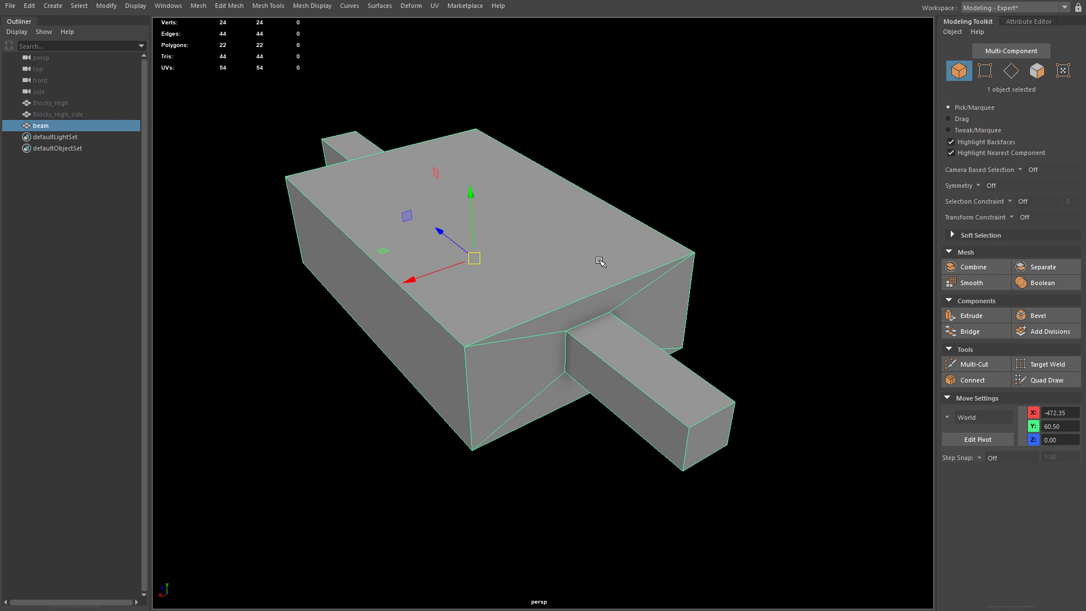
{"action": "key", "text": "3"}
{"action": "key", "text": "1"}
{"action": "key", "text": "3"}
{"action": "key", "text": "1"}
{"action": "key", "text": "3"}
{"action": "key", "text": "1"}
Examine the merged beam and block junction from above, below and the opposite side, including in smooth preview
{"action": "mouse_move", "coordinate": [603, 239]}
{"action": "left_mouse_down", "text": "alt"}
{"action": "mouse_move", "coordinate": [528, 241]}
{"action": "mouse_move", "coordinate": [537, 244]}
{"action": "mouse_move", "coordinate": [516, 233]}
{"action": "mouse_move", "coordinate": [601, 236]}
{"action": "left_mouse_up", "text": "alt"}
{"action": "left_click_drag", "start_coordinate": [541, 340], "coordinate": [504, 362], "text": "alt"}
{"action": "left_click_drag", "start_coordinate": [634, 296], "coordinate": [548, 283], "text": "alt"}
{"action": "left_click_drag", "start_coordinate": [504, 312], "coordinate": [572, 271], "text": "alt"}
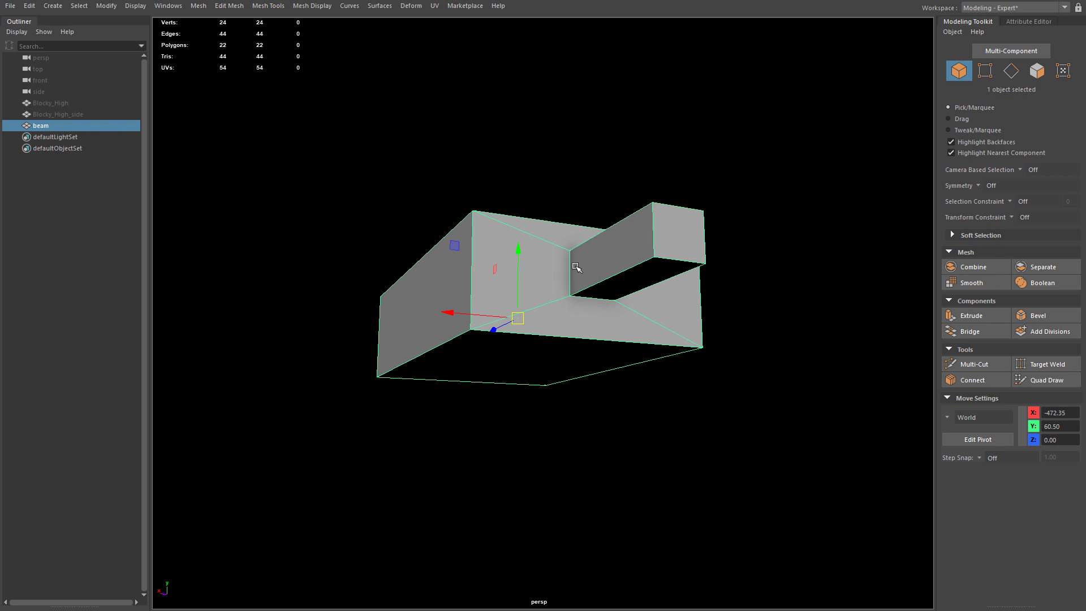
{"action": "left_click_drag", "start_coordinate": [641, 271], "coordinate": [602, 320], "text": "alt"}
{"action": "left_click_drag", "start_coordinate": [661, 263], "coordinate": [425, 320], "text": "alt"}
{"action": "right_click_drag", "start_coordinate": [424, 320], "coordinate": [521, 347], "text": "alt"}
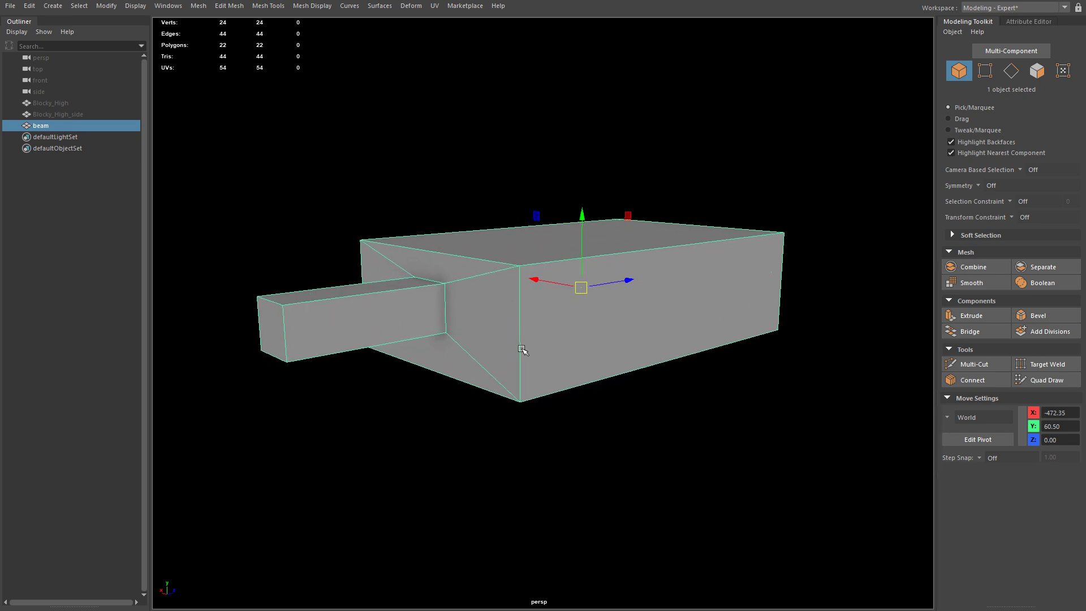
{"action": "key", "text": "3"}
{"action": "key", "text": "1"}
Inspect the block face beside the beam by selecting it, and reselect the whole merged mesh
{"action": "right_click_drag", "start_coordinate": [479, 288], "coordinate": [478, 395]}
{"action": "left_click", "coordinate": [484, 304]}
{"action": "left_click", "coordinate": [485, 304]}
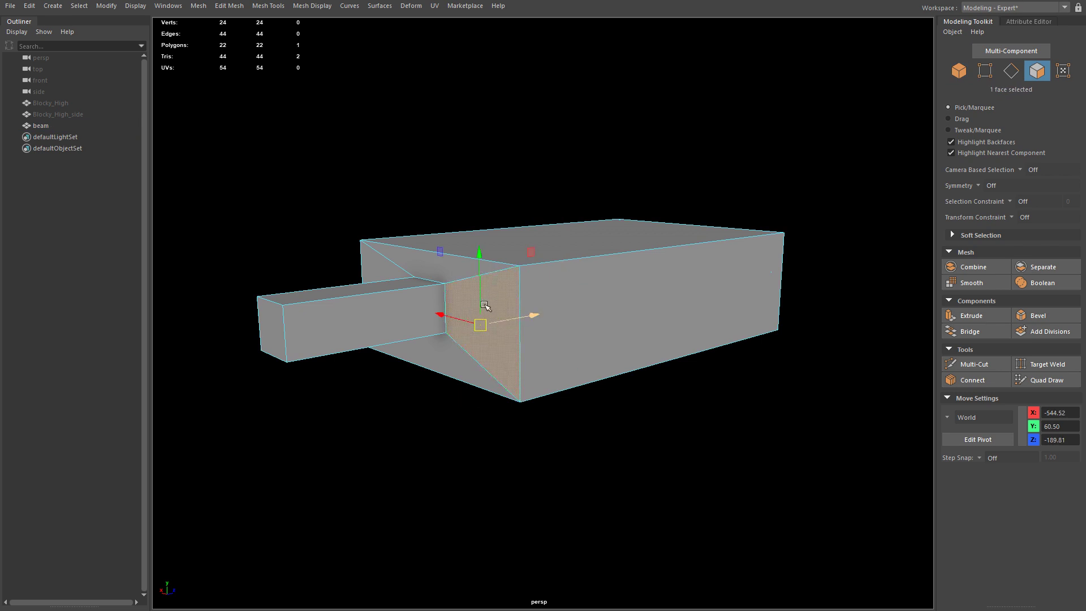
{"action": "key", "text": "q"}
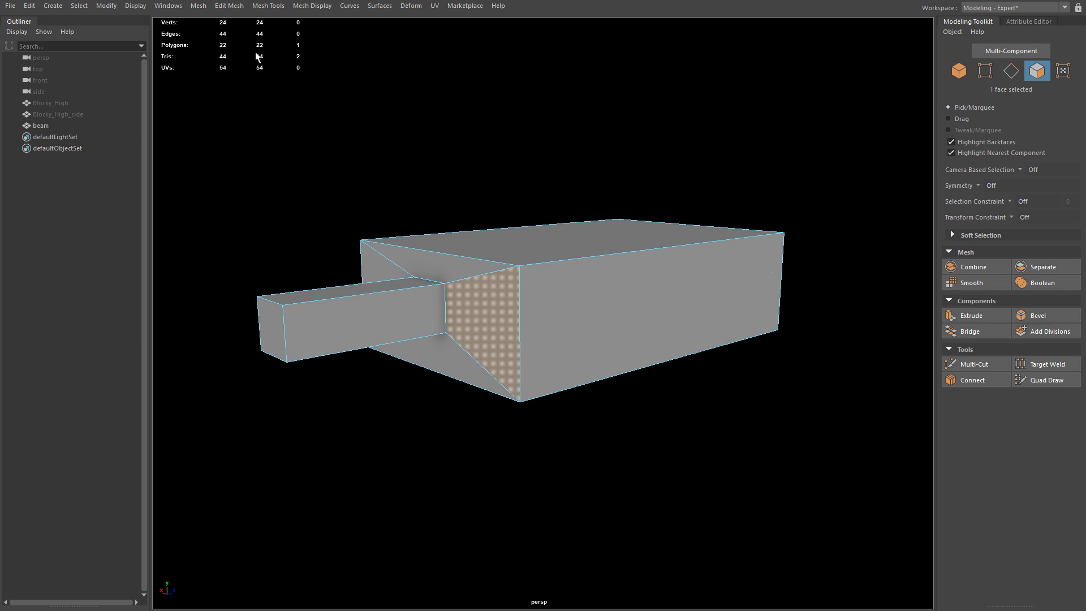
{"action": "right_click_drag", "start_coordinate": [460, 287], "coordinate": [550, 139]}
{"action": "left_click", "coordinate": [550, 139]}
{"action": "left_click", "coordinate": [520, 276]}
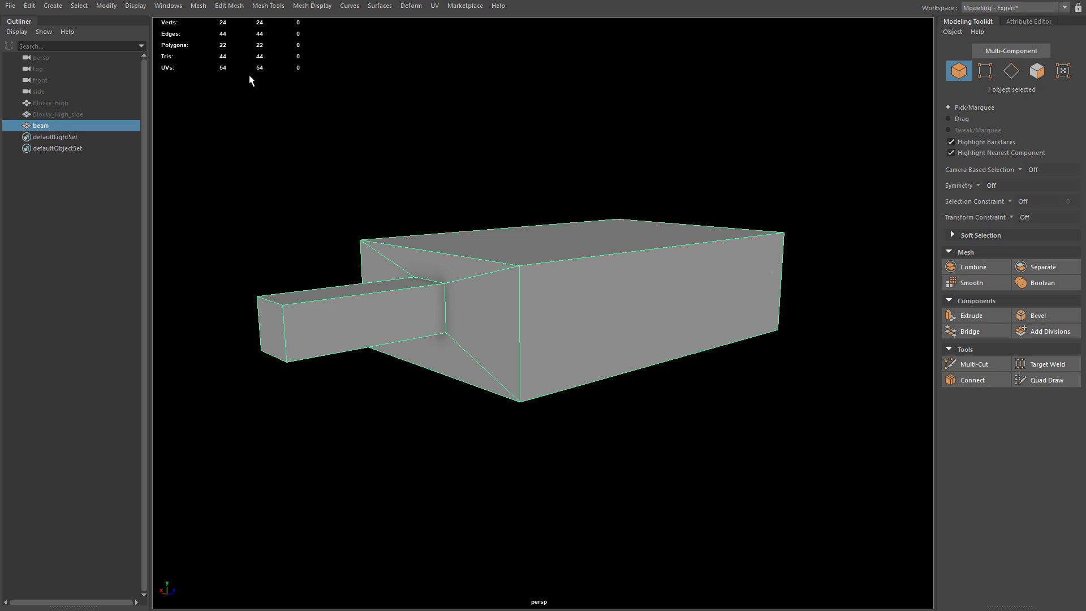
Examine the interior of the merged mesh in wireframe display, and return to shaded display
{"action": "left_click_drag", "start_coordinate": [628, 306], "coordinate": [471, 360], "text": "alt"}
{"action": "right_click_drag", "start_coordinate": [461, 354], "coordinate": [556, 368], "text": "alt"}
{"action": "left_click_drag", "start_coordinate": [697, 286], "coordinate": [404, 358], "text": "alt"}
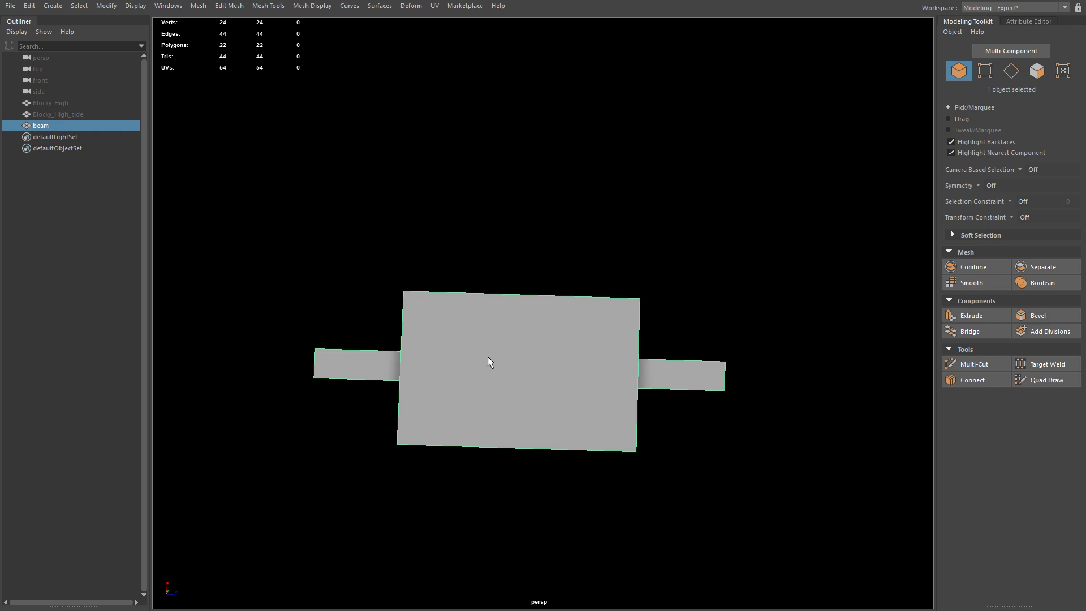
{"action": "key", "text": "5"}
{"action": "key", "text": "6"}
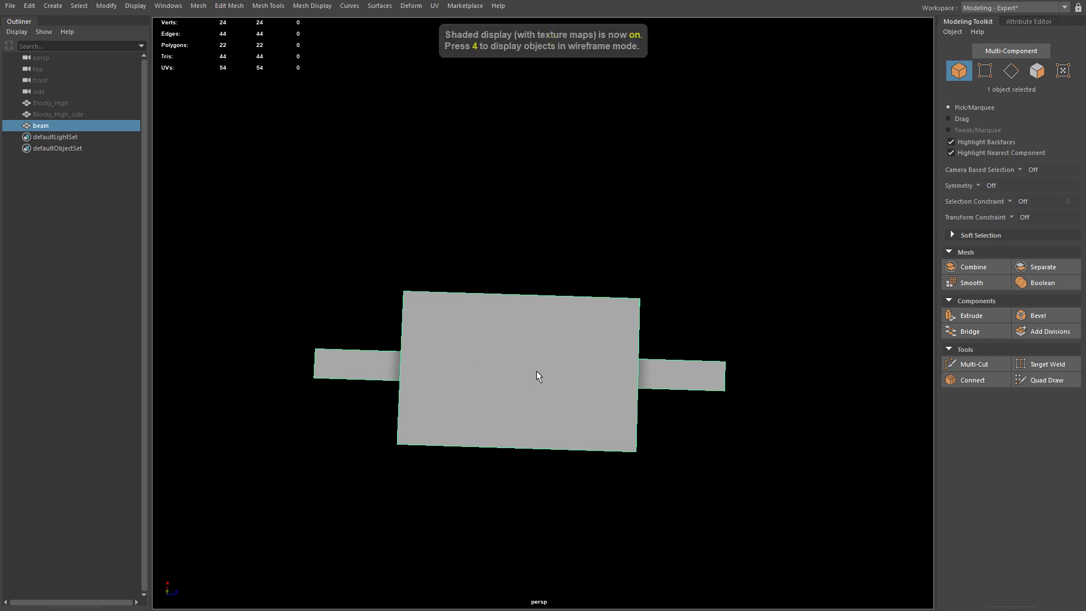
{"action": "key", "text": "4"}
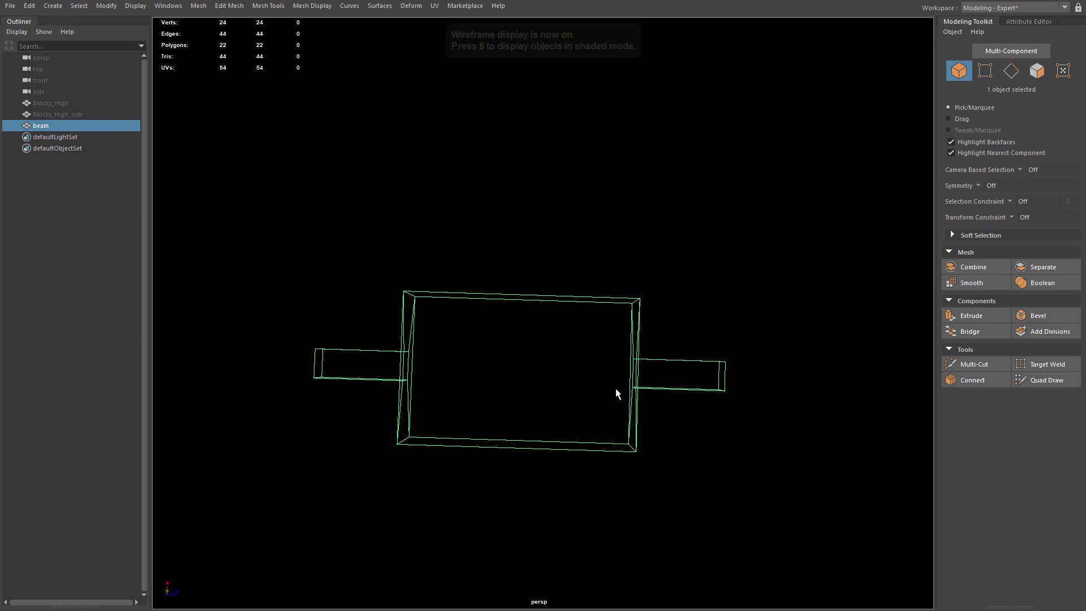
{"action": "key", "text": "space"}
{"action": "left_click", "coordinate": [572, 406]}
{"action": "mouse_move", "coordinate": [543, 406]}
{"action": "left_mouse_down", "text": "alt"}
{"action": "mouse_move", "coordinate": [571, 364]}
{"action": "mouse_move", "coordinate": [587, 369]}
{"action": "left_mouse_up", "text": "alt"}
{"action": "key", "text": "5"}
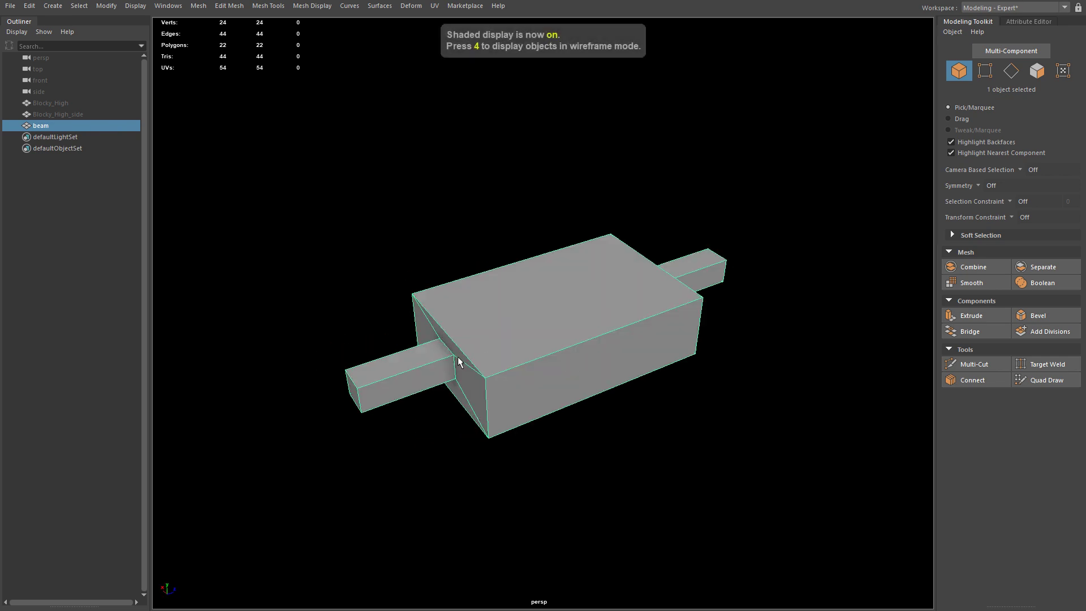
Inspect the merged mesh's beam end by deselecting and reselecting the whole object
{"action": "left_click_drag", "start_coordinate": [454, 364], "coordinate": [686, 253], "text": "alt"}
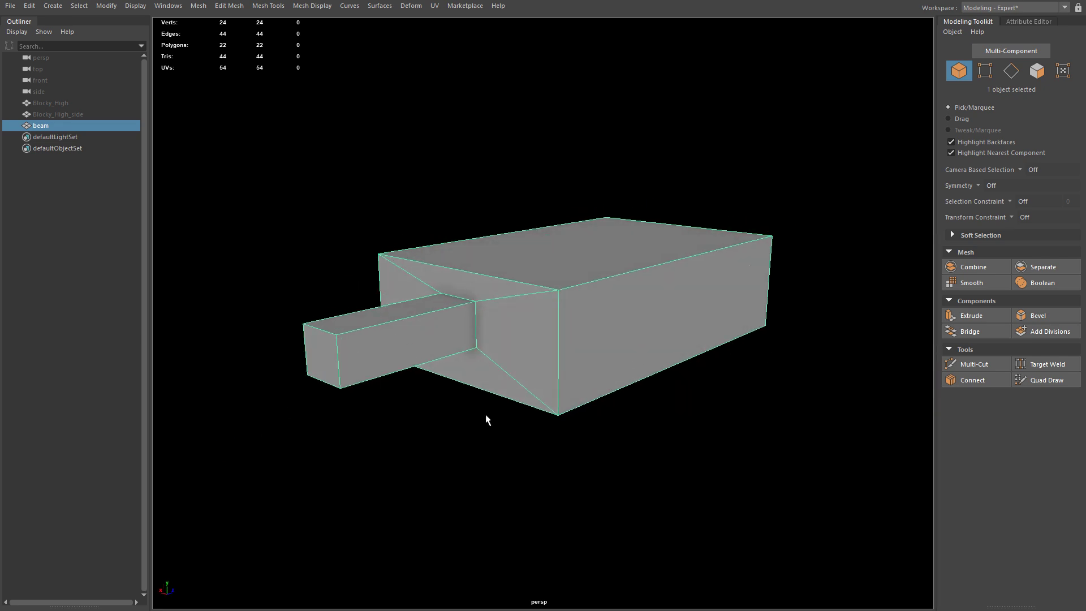
{"action": "key", "text": "w"}
{"action": "left_click", "coordinate": [643, 179]}
{"action": "left_click", "coordinate": [621, 248]}
{"action": "key", "text": "q"}
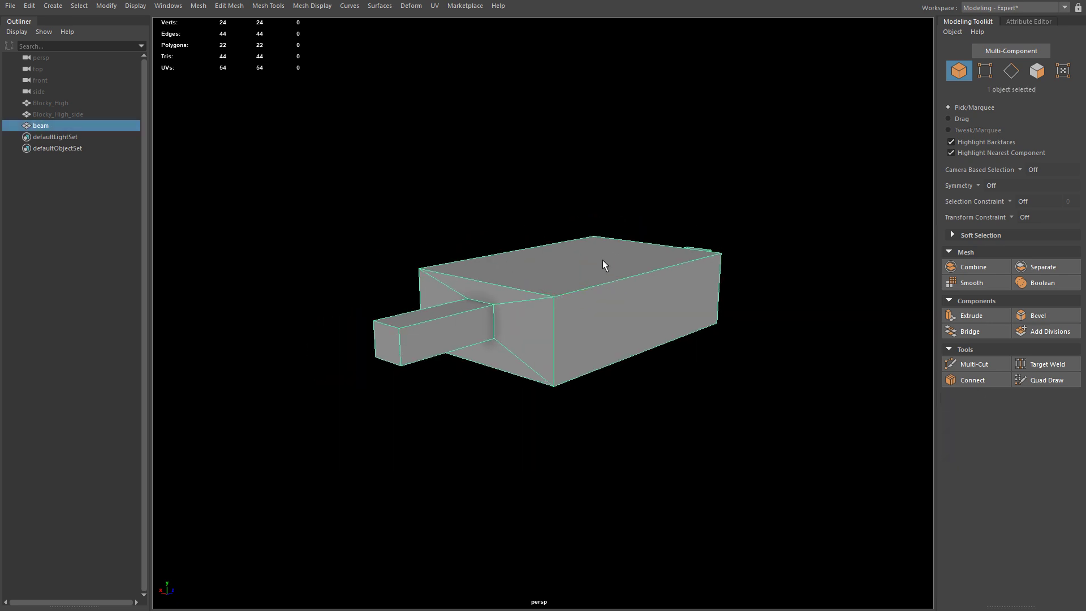
Switch to Substance Painter and examine the baked stone block and wooden beam from several angles while rotating the environment lighting
{"action": "left_click_drag", "start_coordinate": [600, 255], "coordinate": [555, 303], "text": "alt"}
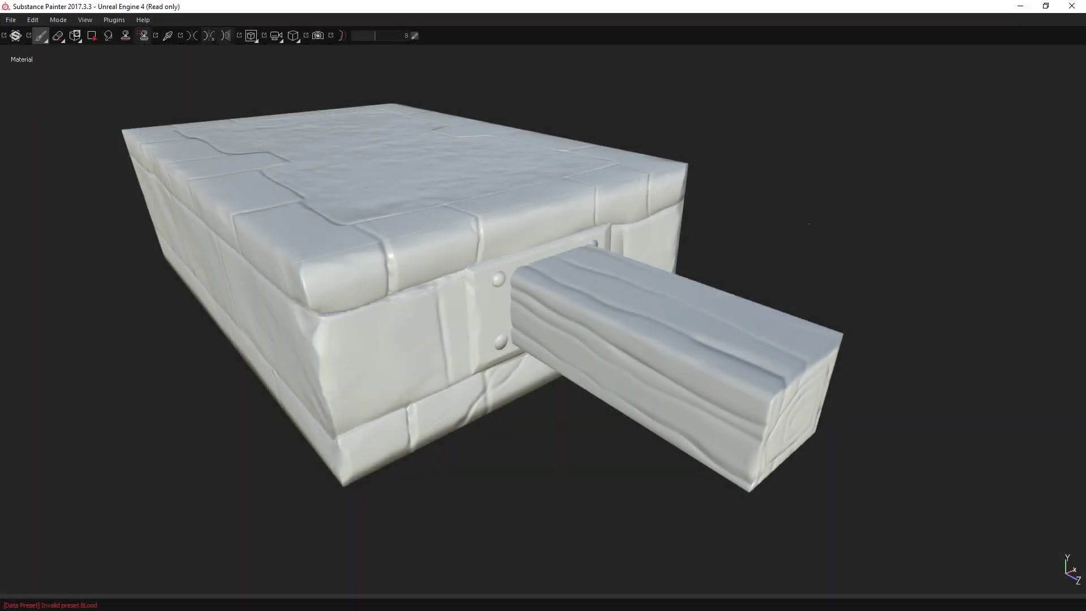
{"action": "left_click_drag", "start_coordinate": [809, 223], "coordinate": [698, 216], "text": "alt"}
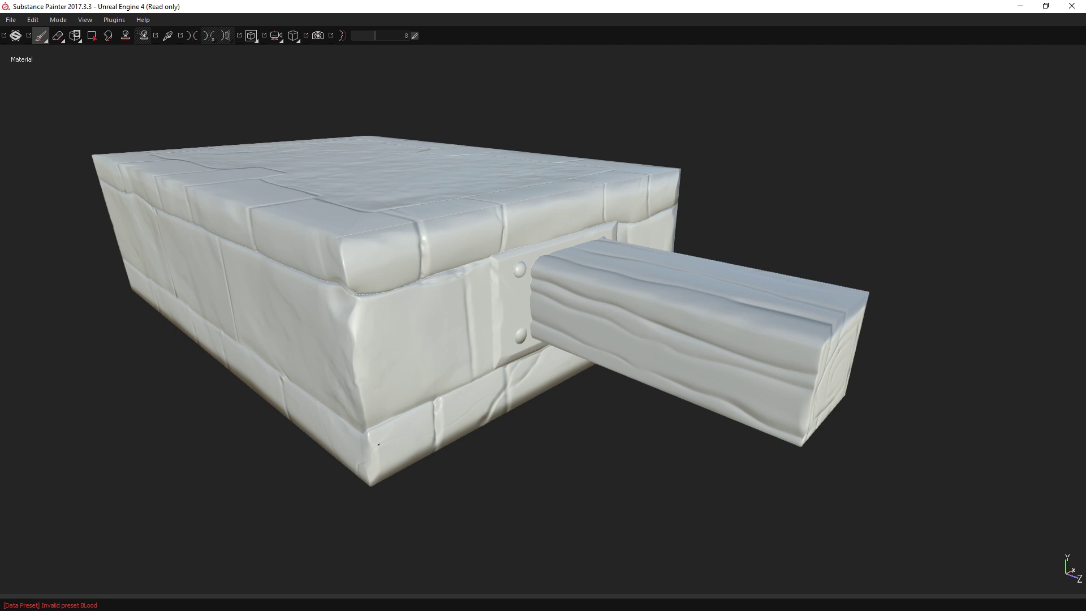
{"action": "right_click_drag", "start_coordinate": [533, 390], "coordinate": [553, 393], "text": "shift"}
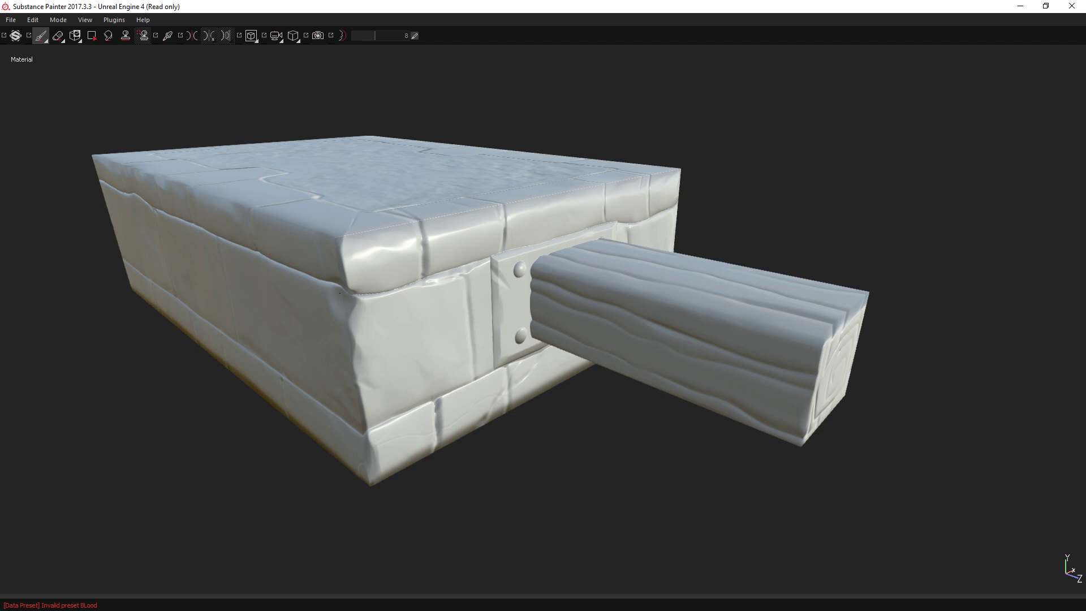
{"action": "left_click_drag", "start_coordinate": [504, 302], "coordinate": [478, 327], "text": "alt"}
{"action": "right_click_drag", "start_coordinate": [478, 327], "coordinate": [477, 328], "text": "alt"}
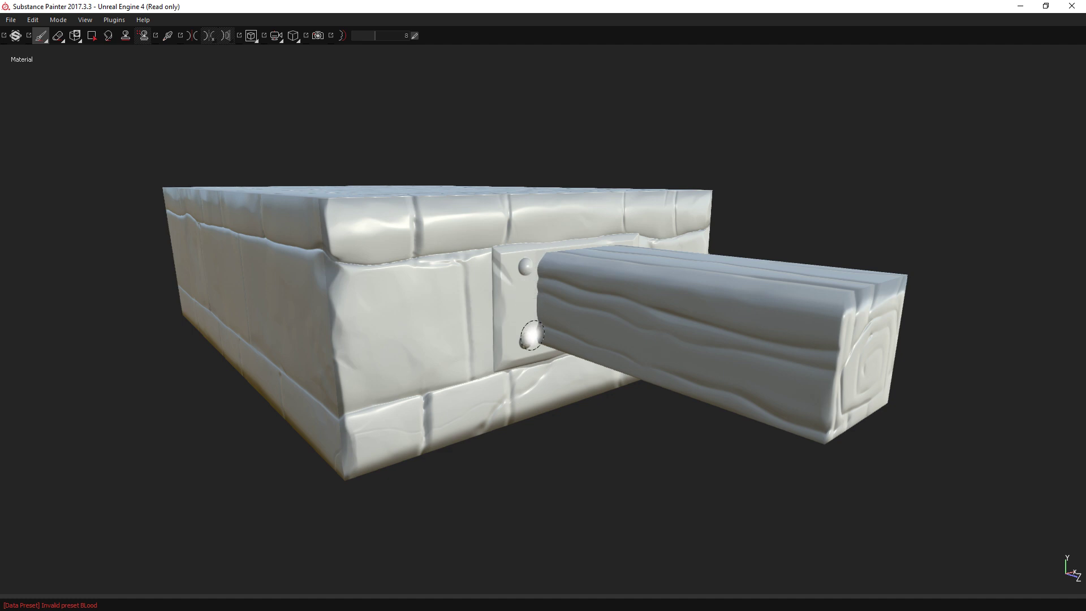
{"action": "mouse_move", "coordinate": [685, 344]}
{"action": "left_mouse_down", "text": "alt"}
{"action": "mouse_move", "coordinate": [494, 346]}
{"action": "mouse_move", "coordinate": [225, 322]}
{"action": "mouse_move", "coordinate": [451, 368]}
{"action": "mouse_move", "coordinate": [579, 407]}
{"action": "mouse_move", "coordinate": [633, 441]}
{"action": "left_mouse_up", "text": "alt"}
{"action": "mouse_move", "coordinate": [589, 380]}
{"action": "left_mouse_down", "text": "alt"}
{"action": "mouse_move", "coordinate": [880, 460]}
{"action": "mouse_move", "coordinate": [1006, 565]}
{"action": "mouse_move", "coordinate": [738, 299]}
{"action": "mouse_move", "coordinate": [1013, 381]}
{"action": "mouse_move", "coordinate": [746, 387]}
{"action": "left_mouse_up", "text": "alt"}
{"action": "mouse_move", "coordinate": [594, 419]}
{"action": "right_mouse_down", "text": "shift"}
{"action": "mouse_move", "coordinate": [558, 412]}
{"action": "mouse_move", "coordinate": [516, 363]}
{"action": "right_mouse_up", "text": "shift"}
Turn on the wireframe overlay and examine the junction edges between the riveted plate and the beam up close
{"action": "key", "text": "Tab"}
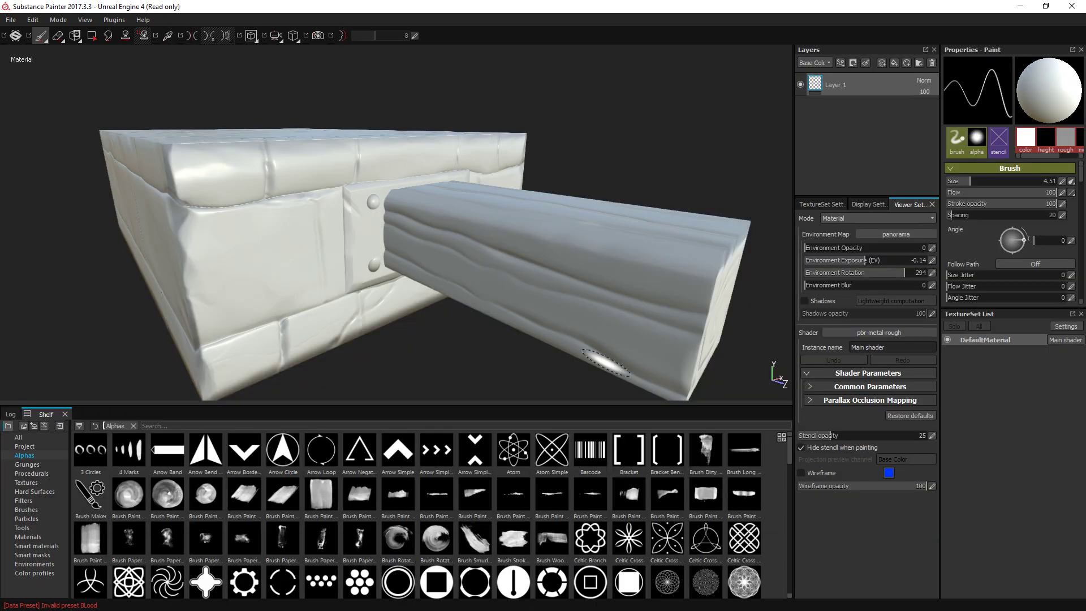
{"action": "left_click", "coordinate": [801, 473]}
{"action": "key", "text": "Tab"}
{"action": "right_click_drag", "start_coordinate": [453, 280], "coordinate": [866, 362], "text": "alt"}
{"action": "left_click_drag", "start_coordinate": [693, 328], "coordinate": [630, 317], "text": "alt"}
{"action": "right_click_drag", "start_coordinate": [630, 318], "coordinate": [664, 398], "text": "alt"}
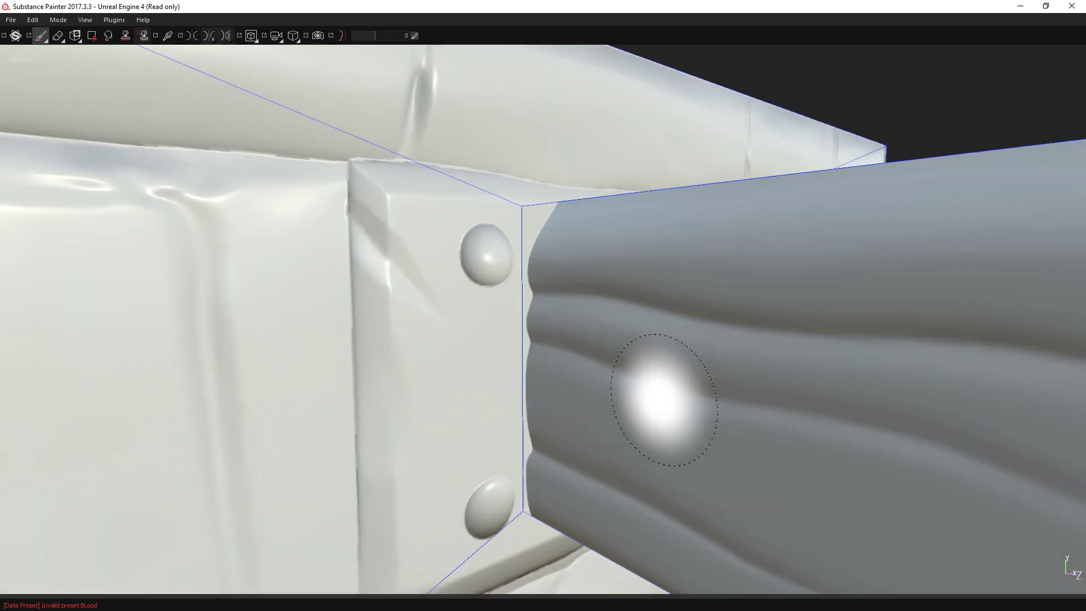
{"action": "middle_click_drag", "start_coordinate": [543, 390], "coordinate": [532, 308], "text": "alt"}
{"action": "right_click_drag", "start_coordinate": [531, 307], "coordinate": [647, 294], "text": "alt"}
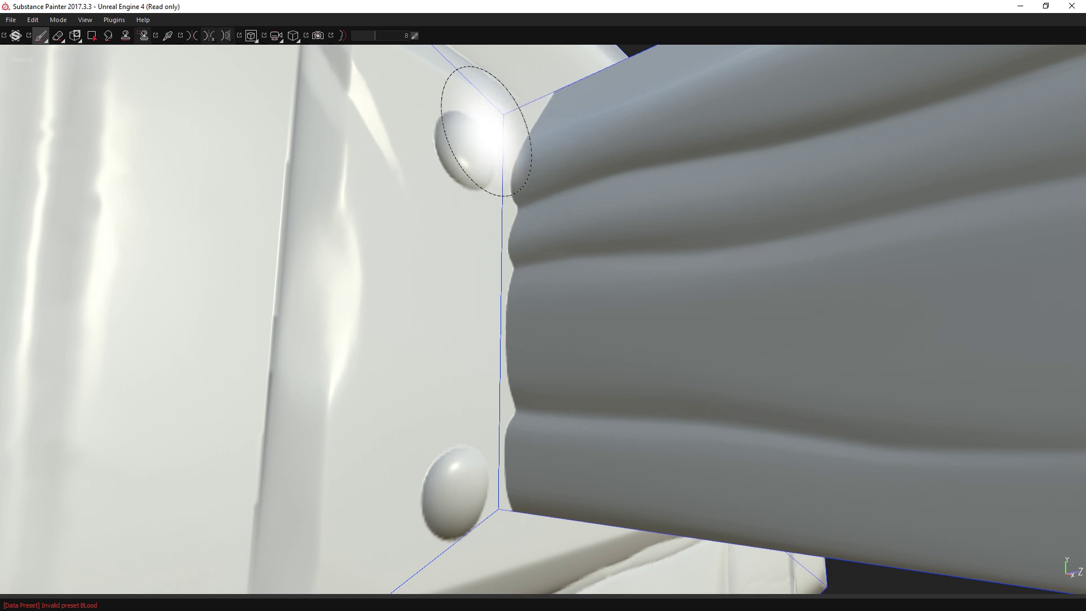
{"action": "right_click_drag", "start_coordinate": [502, 209], "coordinate": [290, 264], "text": "alt"}
{"action": "mouse_move", "coordinate": [472, 266]}
{"action": "left_mouse_down", "text": "alt"}
{"action": "mouse_move", "coordinate": [502, 296]}
{"action": "mouse_move", "coordinate": [491, 303]}
{"action": "left_mouse_up", "text": "alt"}
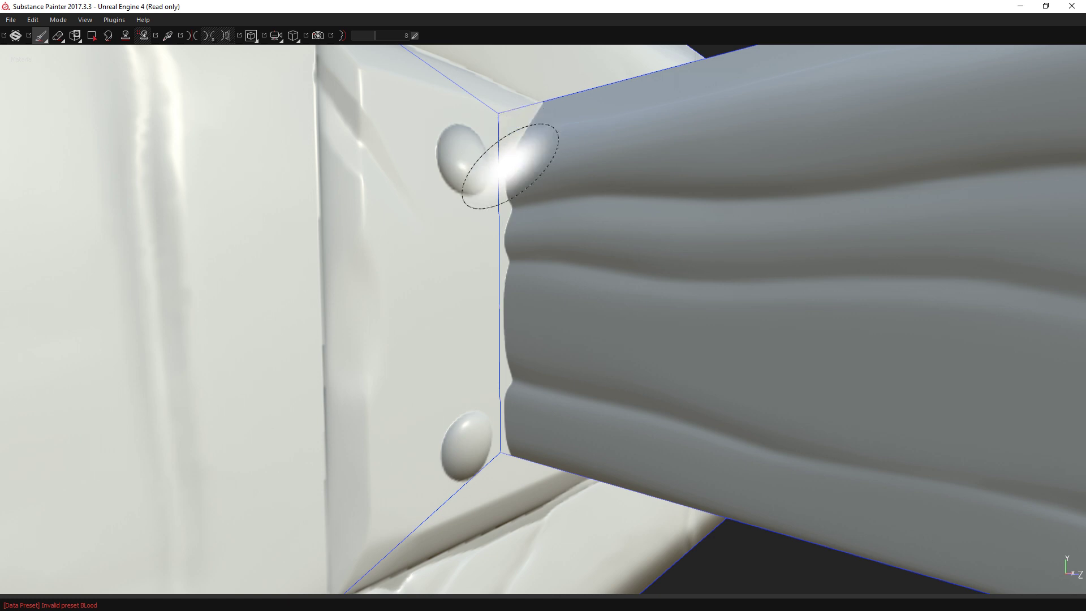
Shrink the brush and examine the wireframed beam junction from below, from the side and from above under rotated lighting
{"action": "right_click_drag", "start_coordinate": [513, 169], "coordinate": [481, 169], "text": "ctrl"}
{"action": "mouse_move", "coordinate": [524, 171]}
{"action": "left_mouse_down", "text": "alt"}
{"action": "mouse_move", "coordinate": [524, 111]}
{"action": "mouse_move", "coordinate": [482, 112]}
{"action": "left_mouse_up", "text": "alt"}
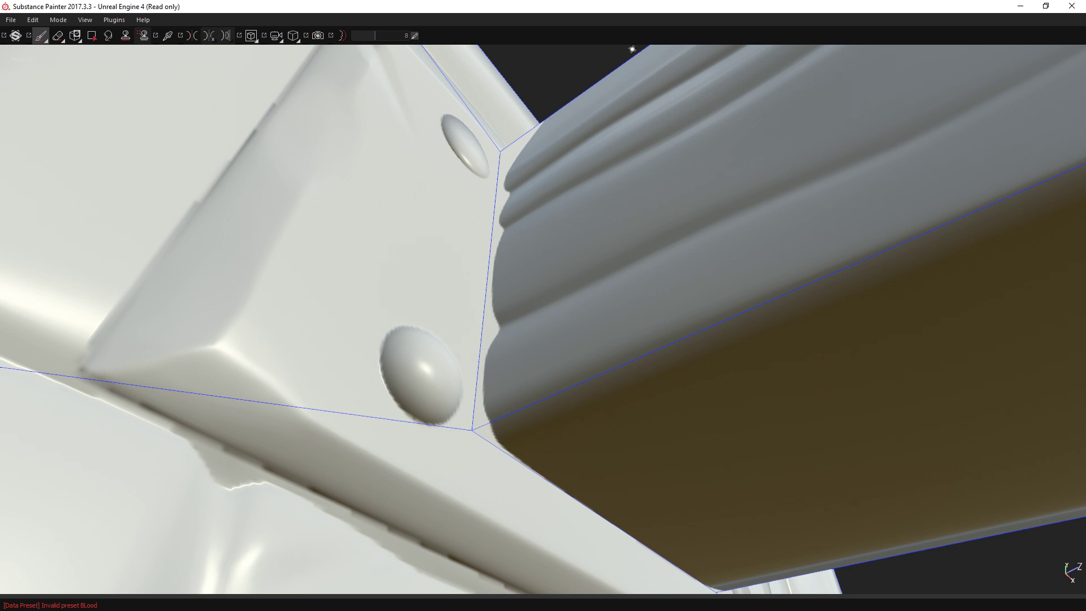
{"action": "left_click_drag", "start_coordinate": [480, 164], "coordinate": [533, 41], "text": "alt"}
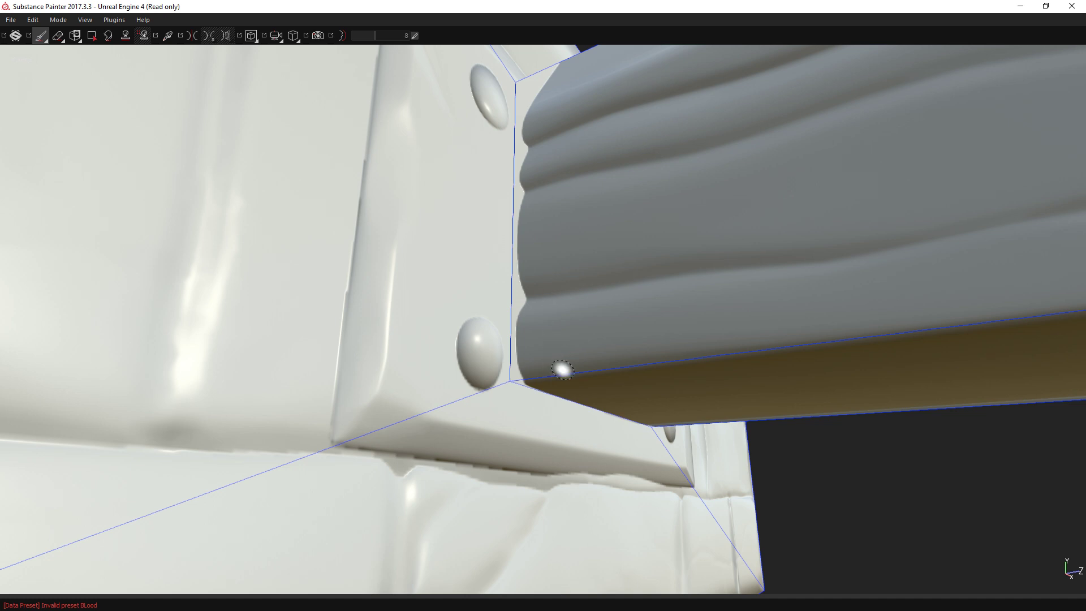
{"action": "right_click_drag", "start_coordinate": [407, 164], "coordinate": [322, 187], "text": "alt"}
{"action": "left_click_drag", "start_coordinate": [322, 186], "coordinate": [347, 254], "text": "alt"}
{"action": "mouse_move", "coordinate": [481, 215]}
{"action": "left_mouse_down", "text": "alt"}
{"action": "mouse_move", "coordinate": [509, 322]}
{"action": "mouse_move", "coordinate": [512, 260]}
{"action": "mouse_move", "coordinate": [542, 245]}
{"action": "left_mouse_up", "text": "alt"}
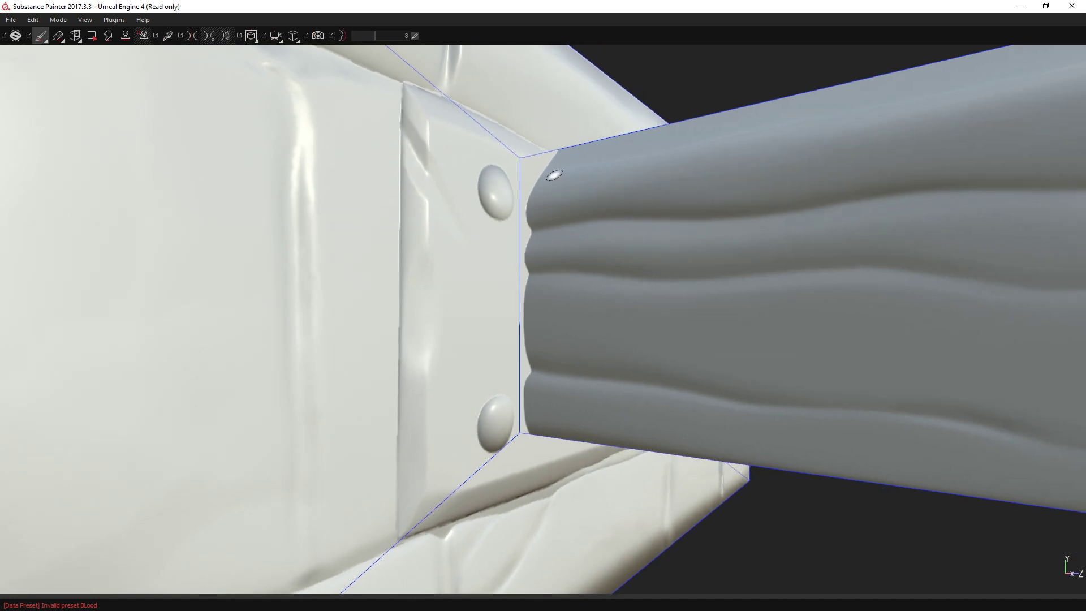
{"action": "left_click_drag", "start_coordinate": [547, 478], "coordinate": [562, 446], "text": "alt"}
{"action": "right_click_drag", "start_coordinate": [540, 409], "coordinate": [392, 380], "text": "shift"}
{"action": "left_click_drag", "start_coordinate": [393, 381], "coordinate": [366, 402], "text": "alt"}
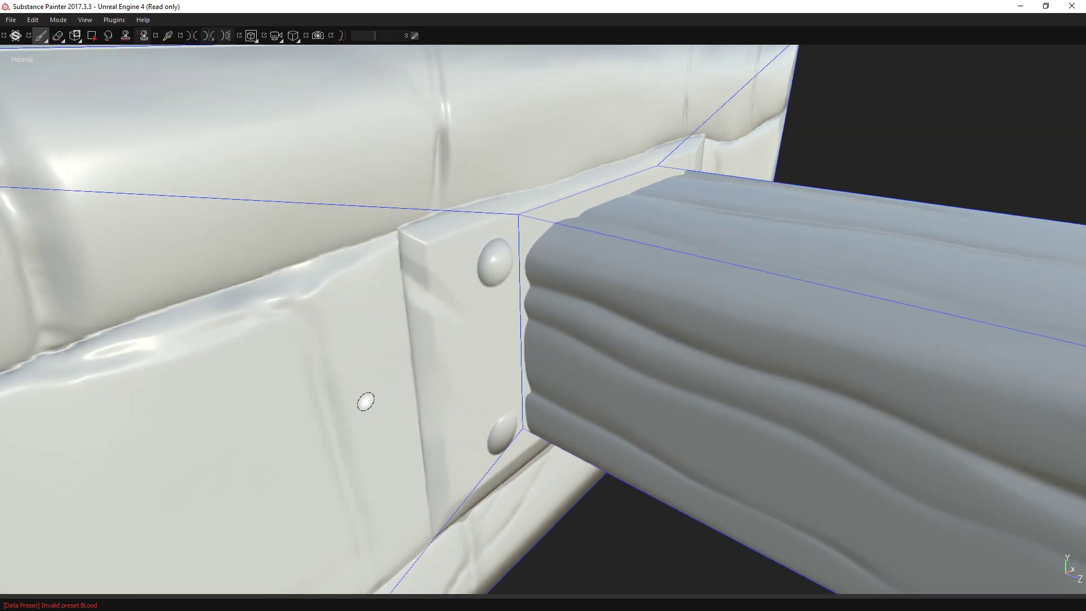
{"action": "mouse_move", "coordinate": [506, 289]}
{"action": "left_mouse_down", "text": "alt"}
{"action": "mouse_move", "coordinate": [494, 305]}
{"action": "mouse_move", "coordinate": [497, 284]}
{"action": "mouse_move", "coordinate": [545, 284]}
{"action": "mouse_move", "coordinate": [507, 284]}
{"action": "mouse_move", "coordinate": [484, 264]}
{"action": "mouse_move", "coordinate": [466, 279]}
{"action": "mouse_move", "coordinate": [490, 274]}
{"action": "mouse_move", "coordinate": [489, 284]}
{"action": "left_mouse_up", "text": "alt"}
{"action": "right_click_drag", "start_coordinate": [488, 284], "coordinate": [442, 283], "text": "alt"}
Turn off the wireframe overlay and view the whole block and beam under rotated environment lighting
{"action": "key", "text": "Tab"}
{"action": "left_click", "coordinate": [801, 472]}
{"action": "key", "text": "Tab"}
{"action": "right_click_drag", "start_coordinate": [513, 289], "coordinate": [145, 276], "text": "alt"}
{"action": "left_click_drag", "start_coordinate": [574, 341], "coordinate": [570, 396], "text": "alt"}
{"action": "right_click_drag", "start_coordinate": [570, 396], "coordinate": [508, 408], "text": "shift"}
{"action": "left_click_drag", "start_coordinate": [508, 407], "coordinate": [557, 394], "text": "alt"}
{"action": "right_click_drag", "start_coordinate": [557, 395], "coordinate": [509, 395], "text": "alt"}
{"action": "mouse_move", "coordinate": [491, 394]}
{"action": "left_mouse_down", "text": "alt"}
{"action": "mouse_move", "coordinate": [432, 381]}
{"action": "mouse_move", "coordinate": [470, 378]}
{"action": "left_mouse_up", "text": "alt"}
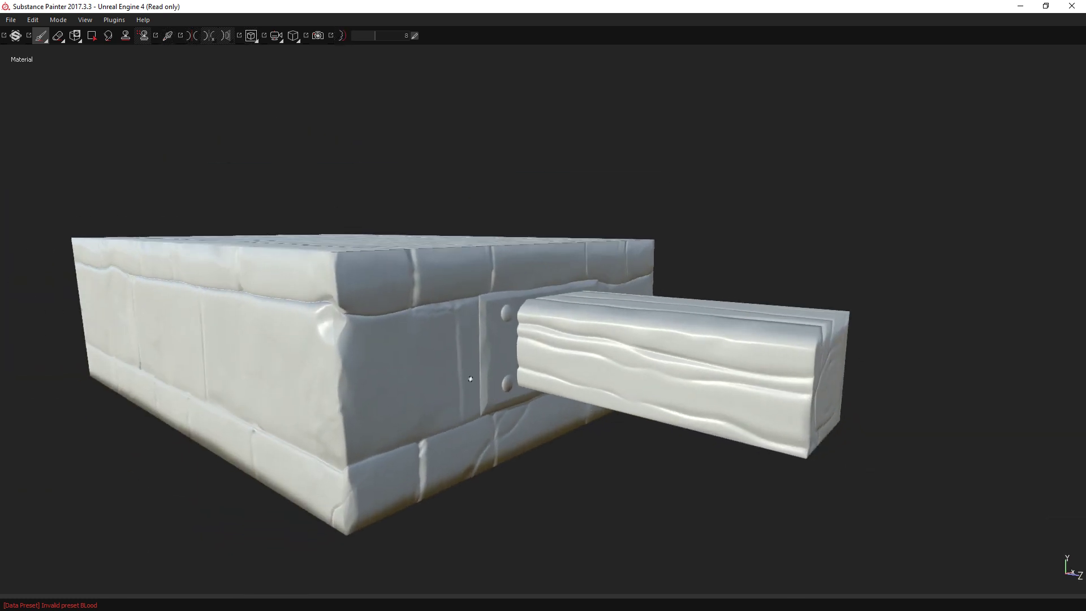
Examine the baked beam, its end grain and the riveted plate from below and above under different lighting directions
{"action": "right_click_drag", "start_coordinate": [470, 379], "coordinate": [696, 379], "text": "alt"}
{"action": "left_click_drag", "start_coordinate": [696, 378], "coordinate": [650, 375], "text": "alt"}
{"action": "left_click_drag", "start_coordinate": [557, 275], "coordinate": [465, 305], "text": "alt"}
{"action": "left_click_drag", "start_coordinate": [472, 368], "coordinate": [469, 298], "text": "alt"}
{"action": "left_click_drag", "start_coordinate": [511, 437], "coordinate": [473, 420], "text": "alt"}
{"action": "right_click_drag", "start_coordinate": [474, 420], "coordinate": [498, 414], "text": "shift"}
{"action": "scroll", "coordinate": [457, 402], "scroll_direction": "down", "scroll_amount": 1}
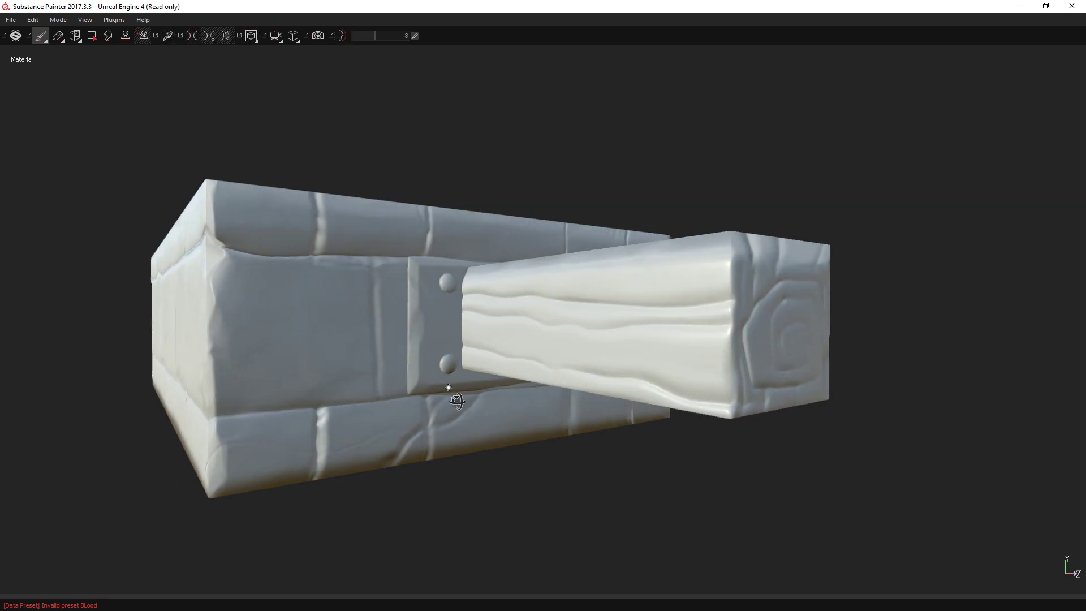
{"action": "left_click_drag", "start_coordinate": [457, 400], "coordinate": [491, 391], "text": "alt"}
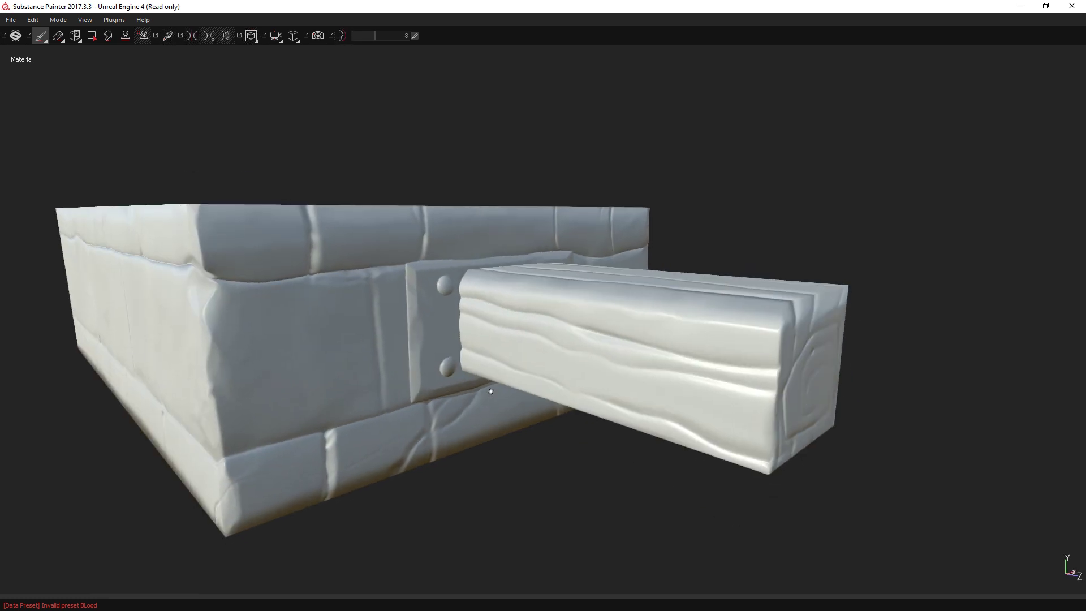
{"action": "left_click_drag", "start_coordinate": [496, 368], "coordinate": [418, 325], "text": "alt"}
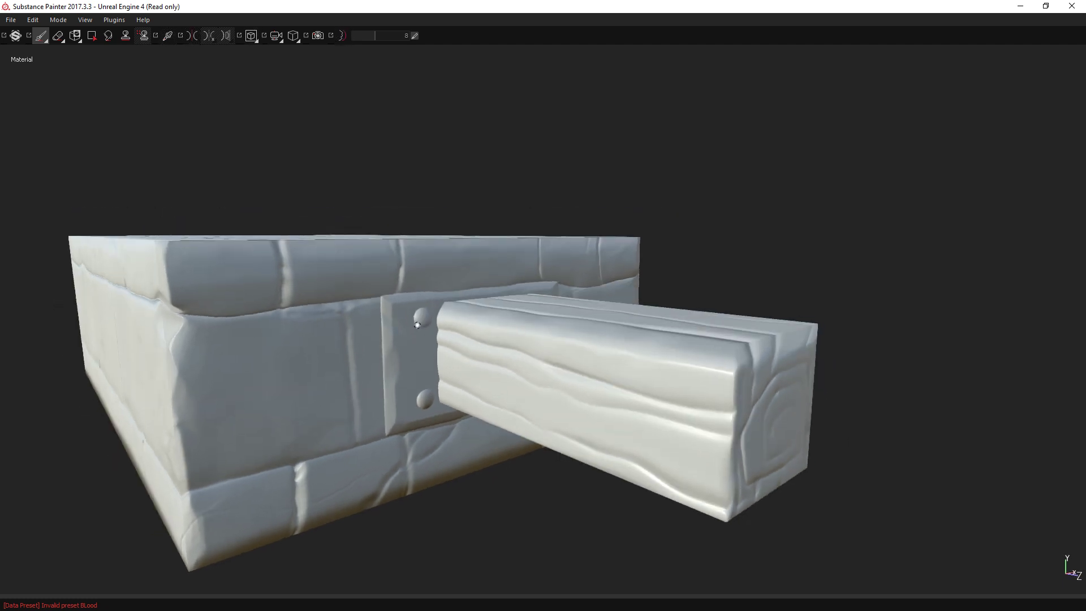
{"action": "key", "text": "Tab"}
{"action": "key", "text": "Tab"}
{"action": "right_click_drag", "start_coordinate": [440, 367], "coordinate": [474, 379], "text": "shift"}
{"action": "left_click_drag", "start_coordinate": [475, 379], "coordinate": [423, 366], "text": "alt"}
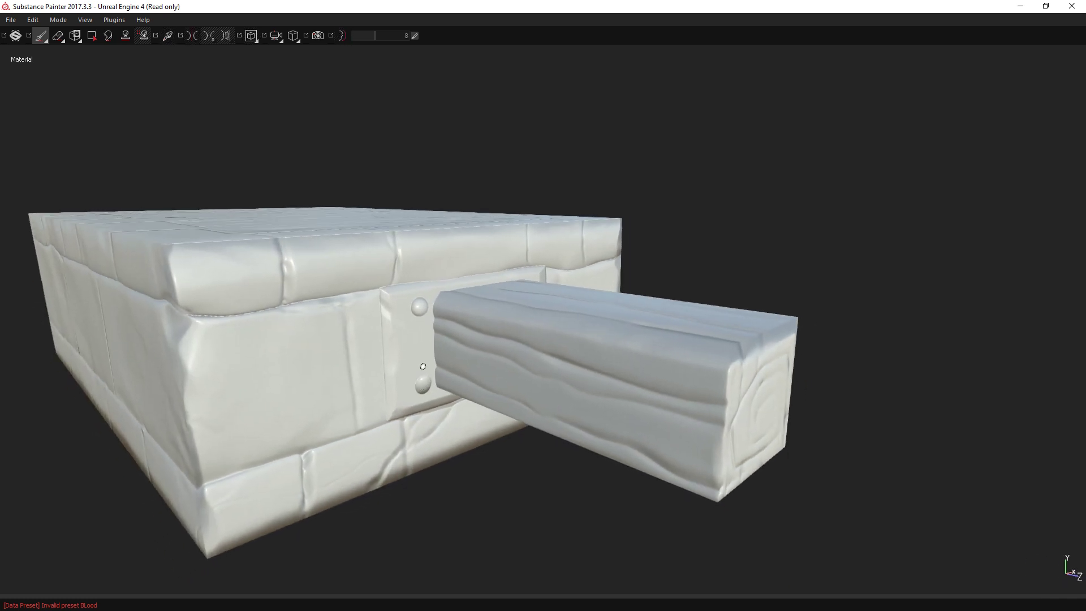